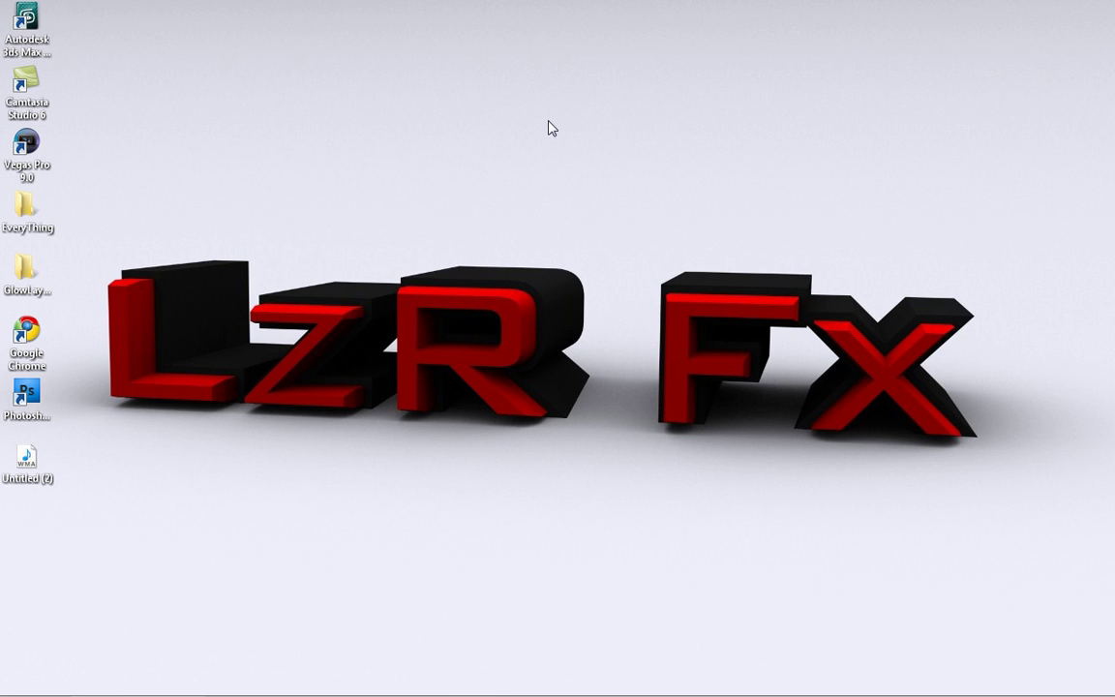
- Restore the 'Untitled - Autodesk 3ds Max 2010' window from the taskbar
{"action": "mouse_move", "coordinate": [155, 693]}
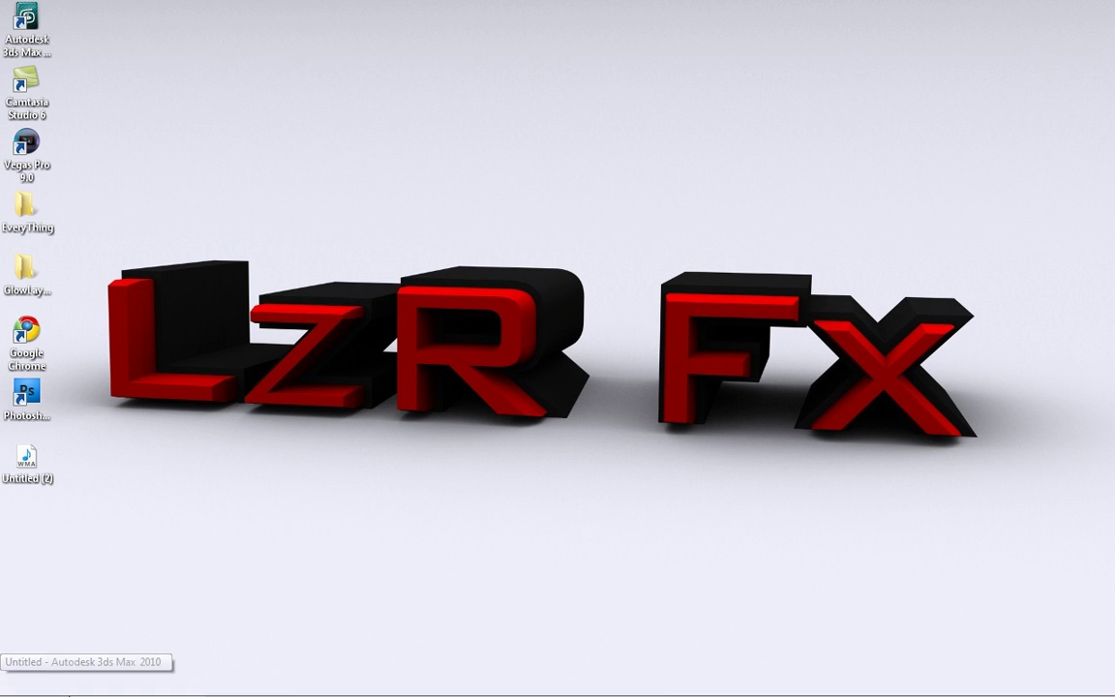
{"action": "left_click", "coordinate": [136, 683]}
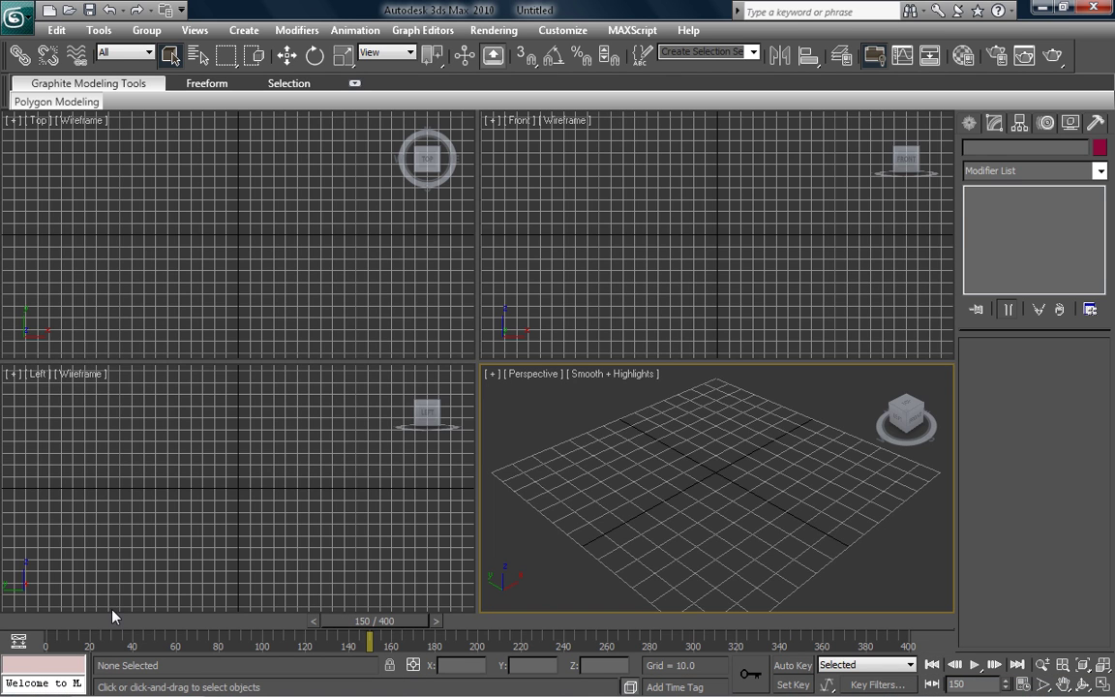
- Draw a large Standard Primitives plane in the Perspective viewport
{"action": "left_click", "coordinate": [971, 123]}
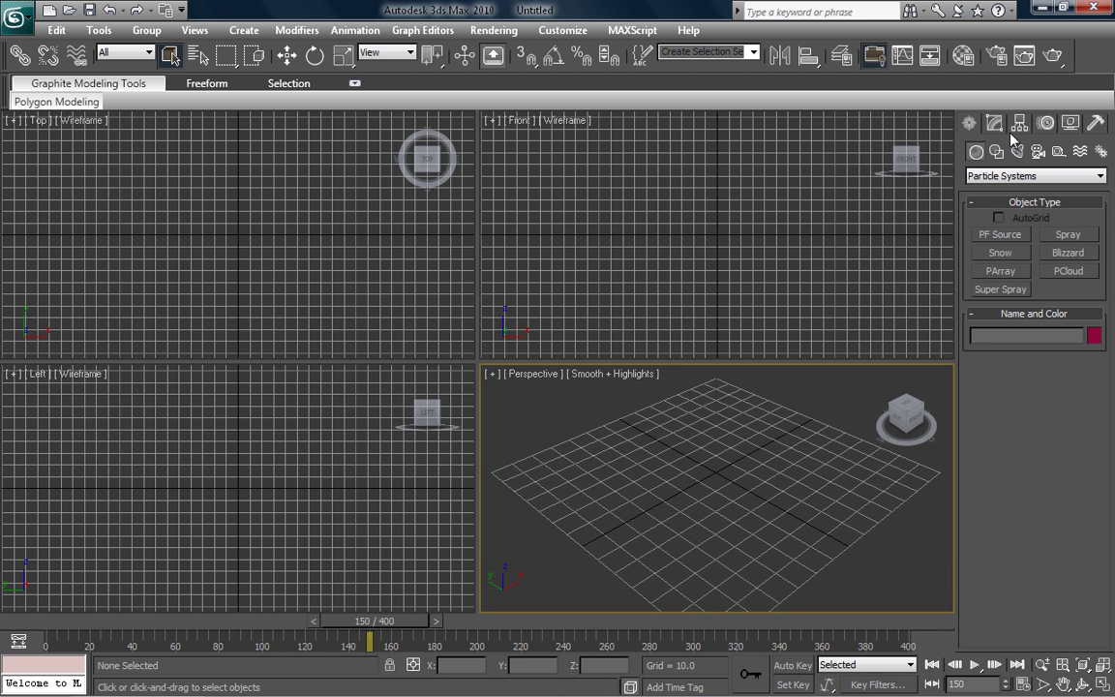
{"action": "left_click", "coordinate": [1006, 176]}
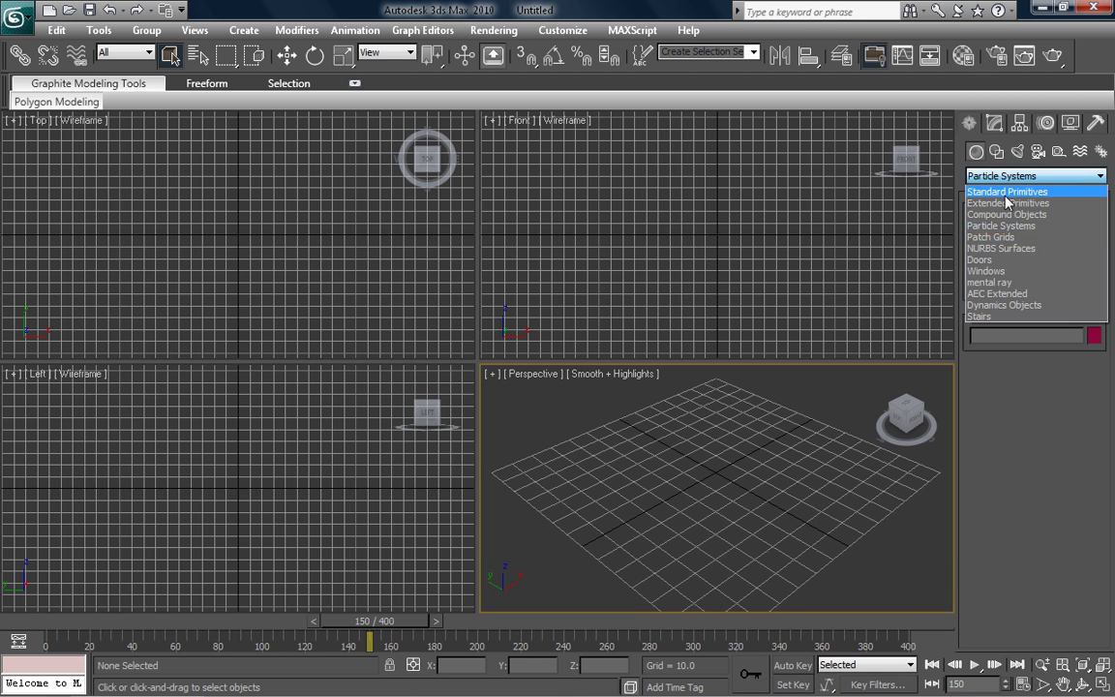
{"action": "left_click", "coordinate": [1006, 192]}
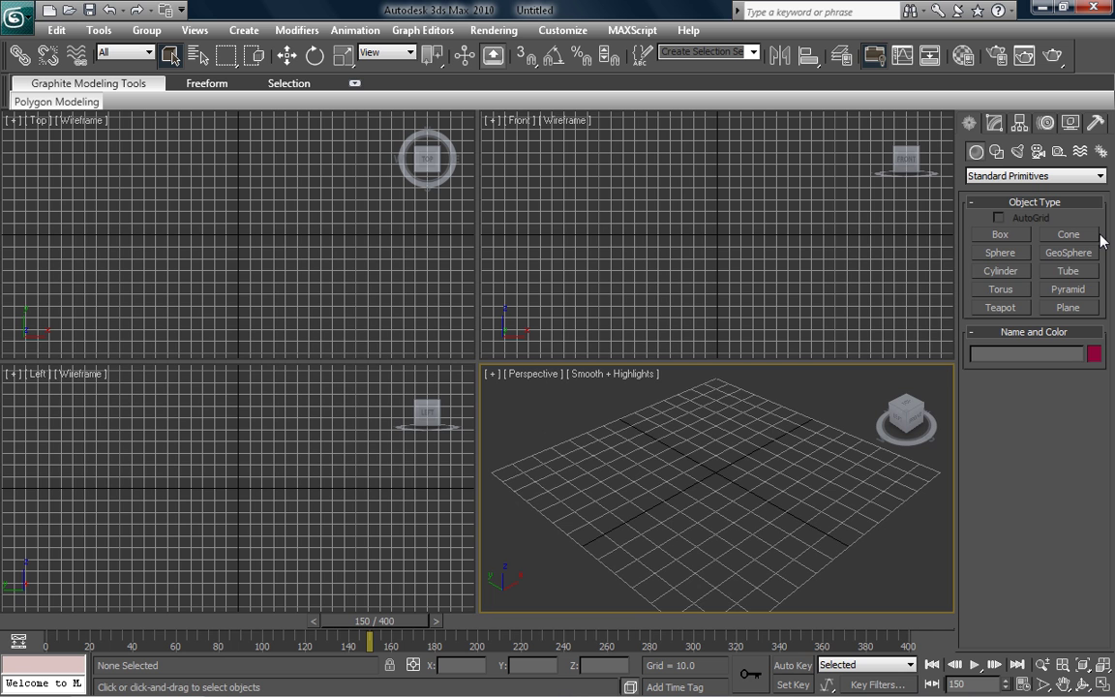
{"action": "left_click", "coordinate": [1067, 307]}
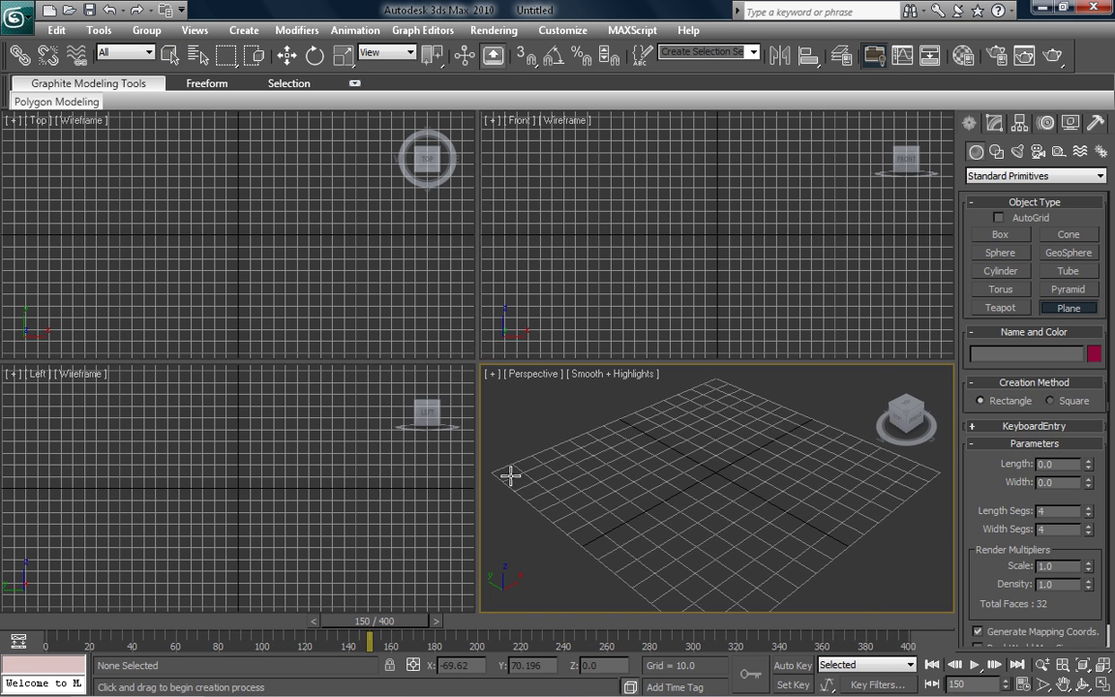
{"action": "left_click_drag", "start_coordinate": [493, 472], "coordinate": [771, 528]}
{"action": "left_click_drag", "start_coordinate": [891, 541], "coordinate": [1096, 358]}
- Make Plane01 white and uniformly scale it up to about 294%
{"action": "left_click", "coordinate": [1093, 354]}
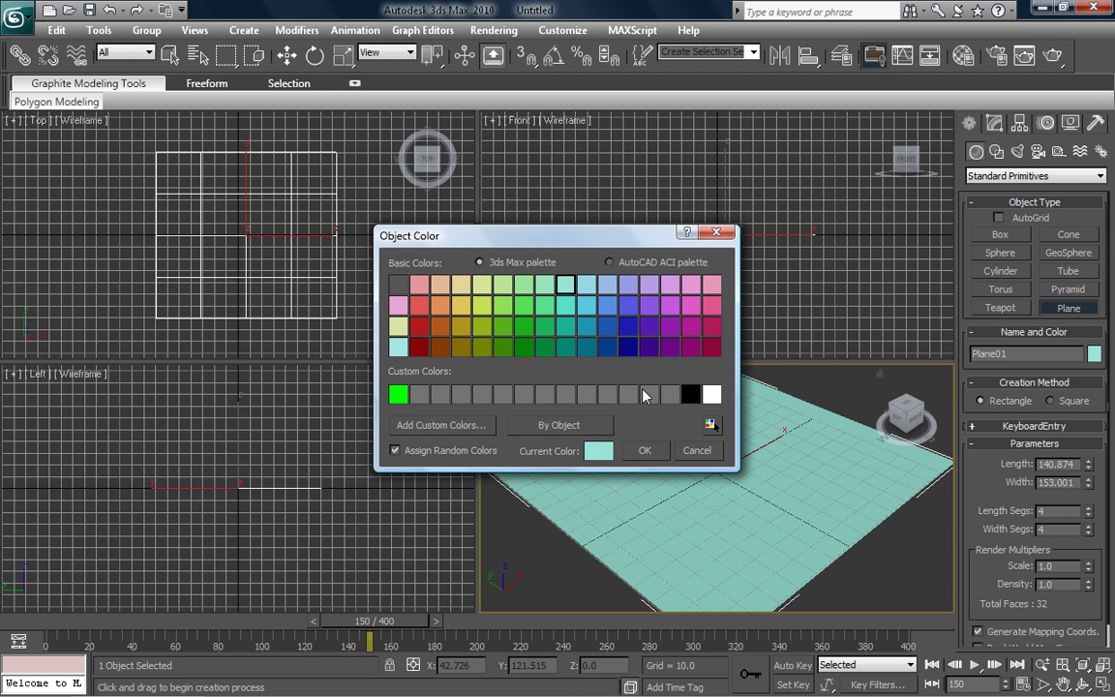
{"action": "left_click", "coordinate": [711, 393]}
{"action": "left_click", "coordinate": [700, 450]}
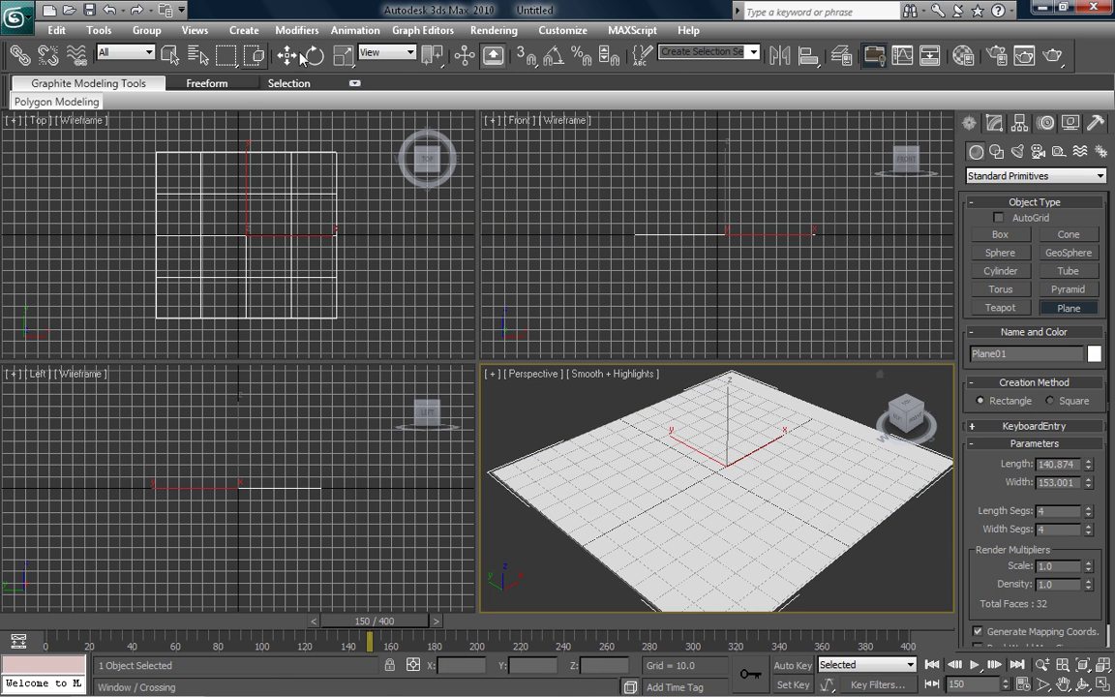
{"action": "left_click", "coordinate": [342, 55]}
{"action": "left_click_drag", "start_coordinate": [727, 482], "coordinate": [815, 360]}
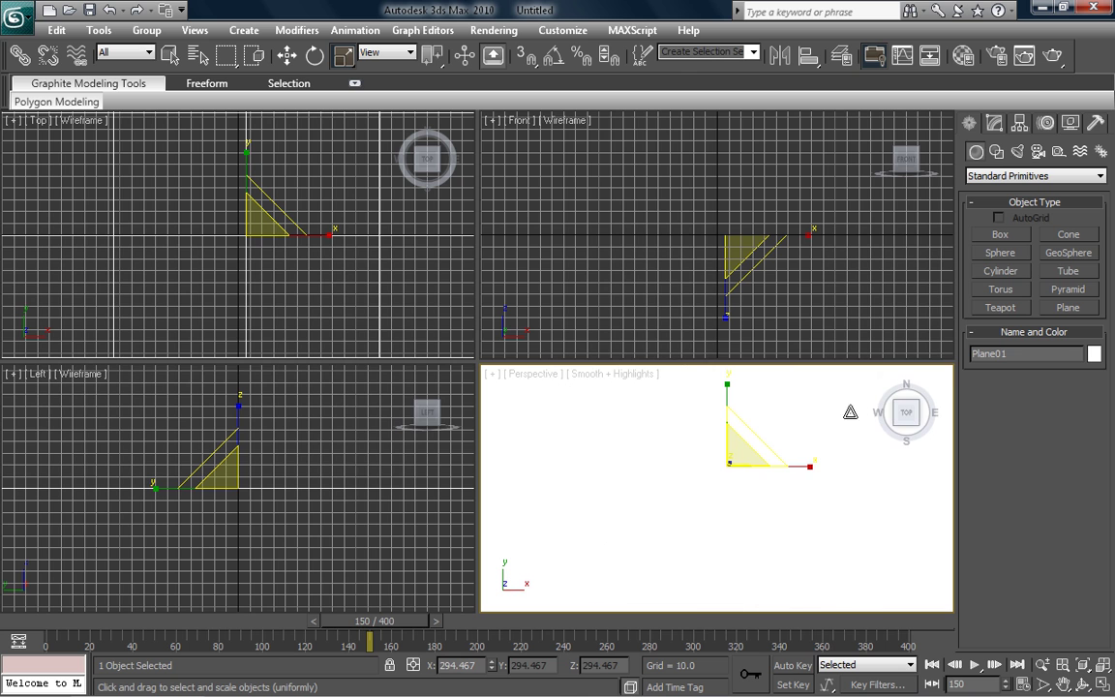
- Place a 'LzR' text spline in Perspective with size 57.521 and kerning 0.1
{"action": "left_click", "coordinate": [997, 151]}
{"action": "left_click", "coordinate": [1000, 322]}
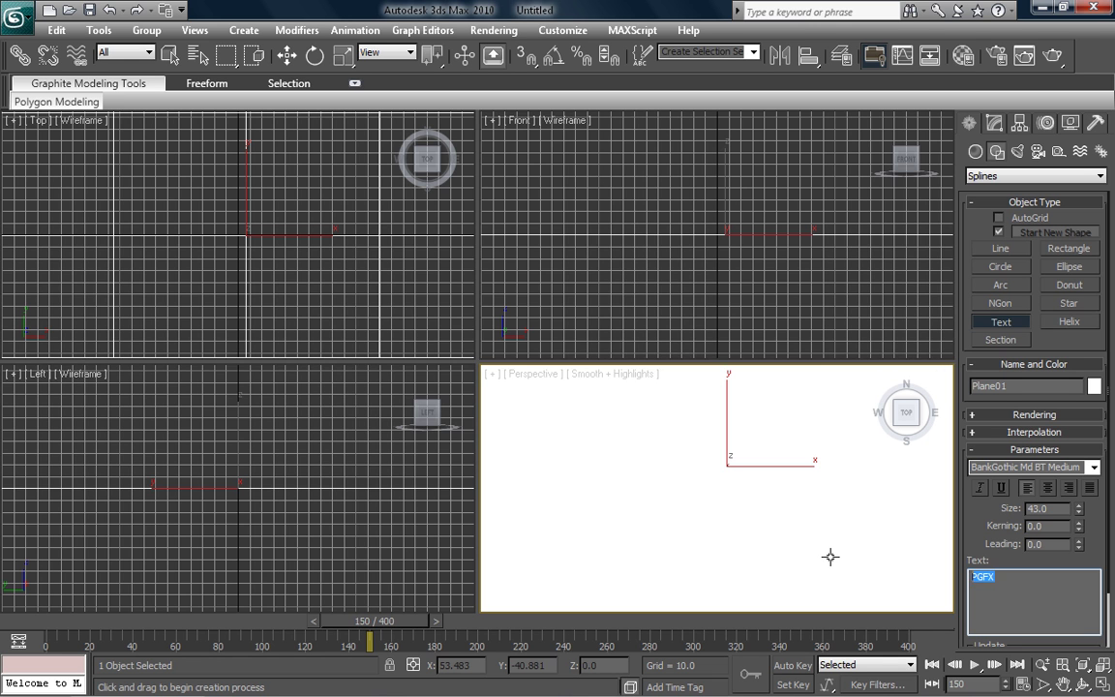
{"action": "type", "text": "LzR"}
{"action": "left_click", "coordinate": [704, 486]}
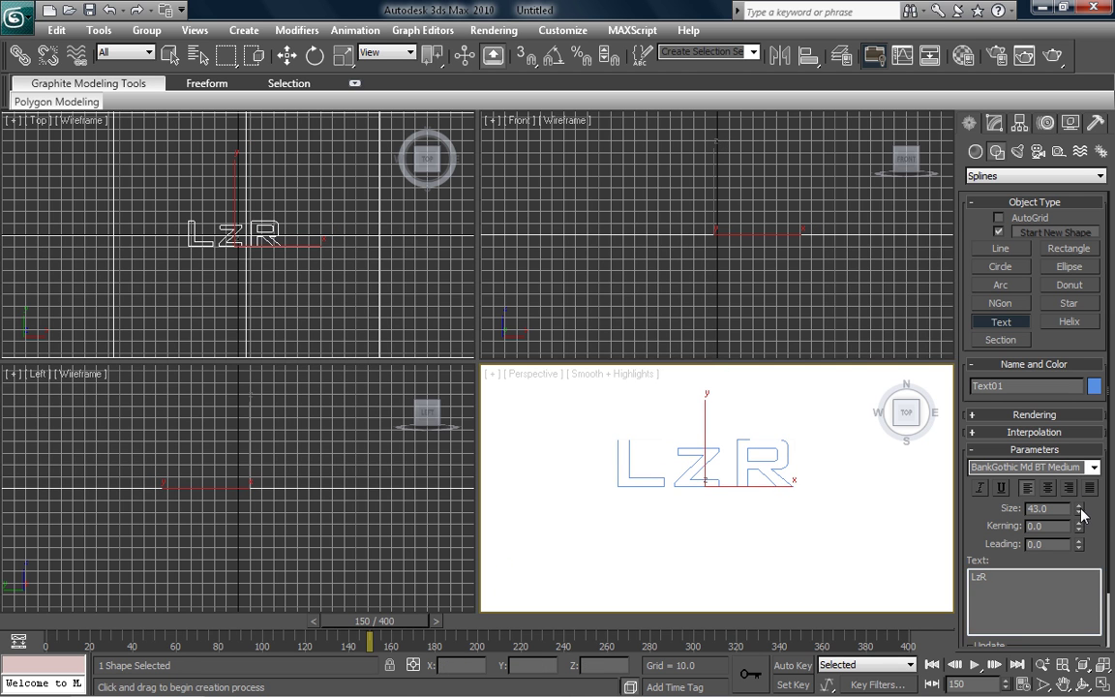
{"action": "left_click_drag", "start_coordinate": [1081, 514], "coordinate": [1085, 467]}
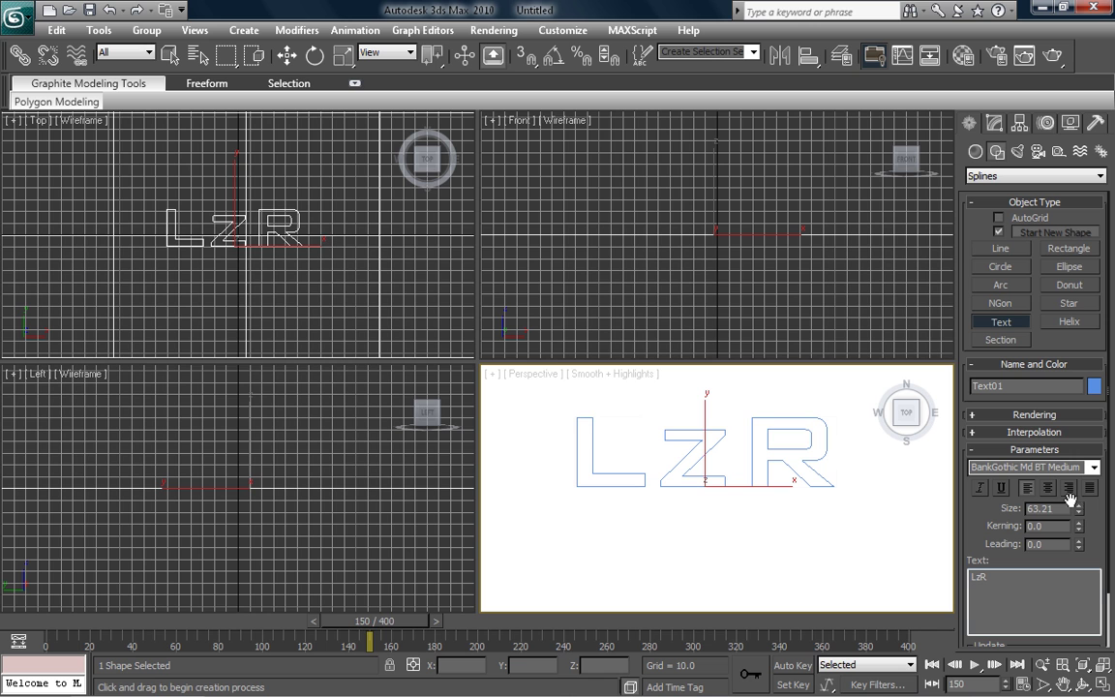
{"action": "left_click_drag", "start_coordinate": [1081, 513], "coordinate": [1081, 526]}
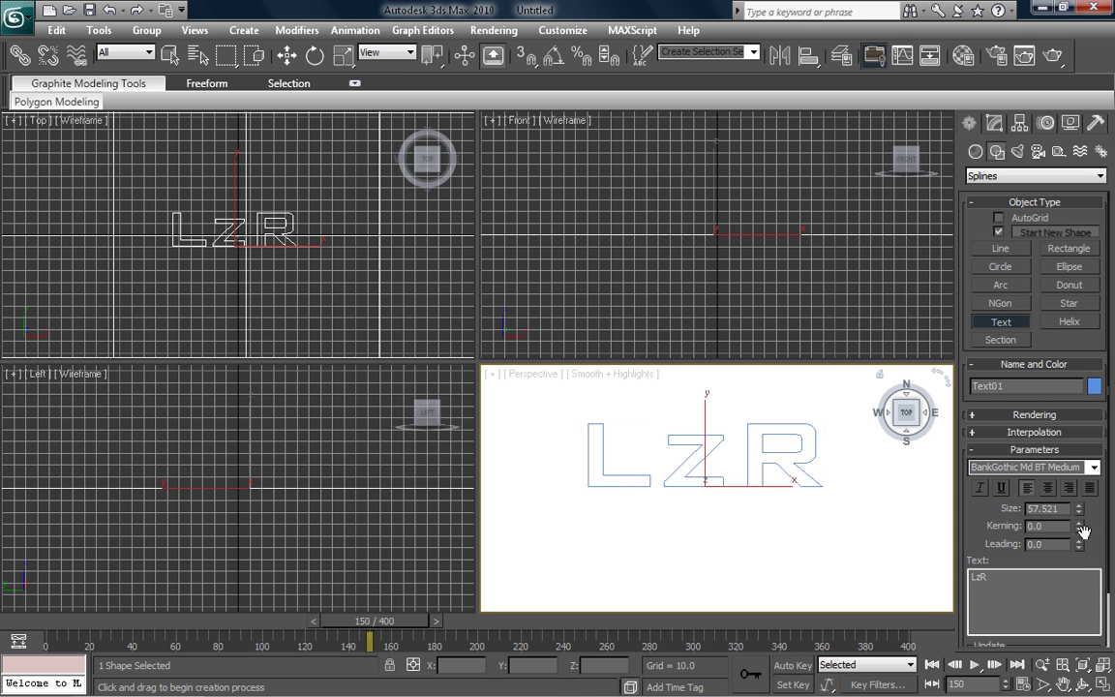
{"action": "mouse_move", "coordinate": [1081, 531]}
{"action": "left_mouse_down"}
{"action": "mouse_move", "coordinate": [1081, 546]}
{"action": "mouse_move", "coordinate": [1087, 512]}
{"action": "left_mouse_up"}
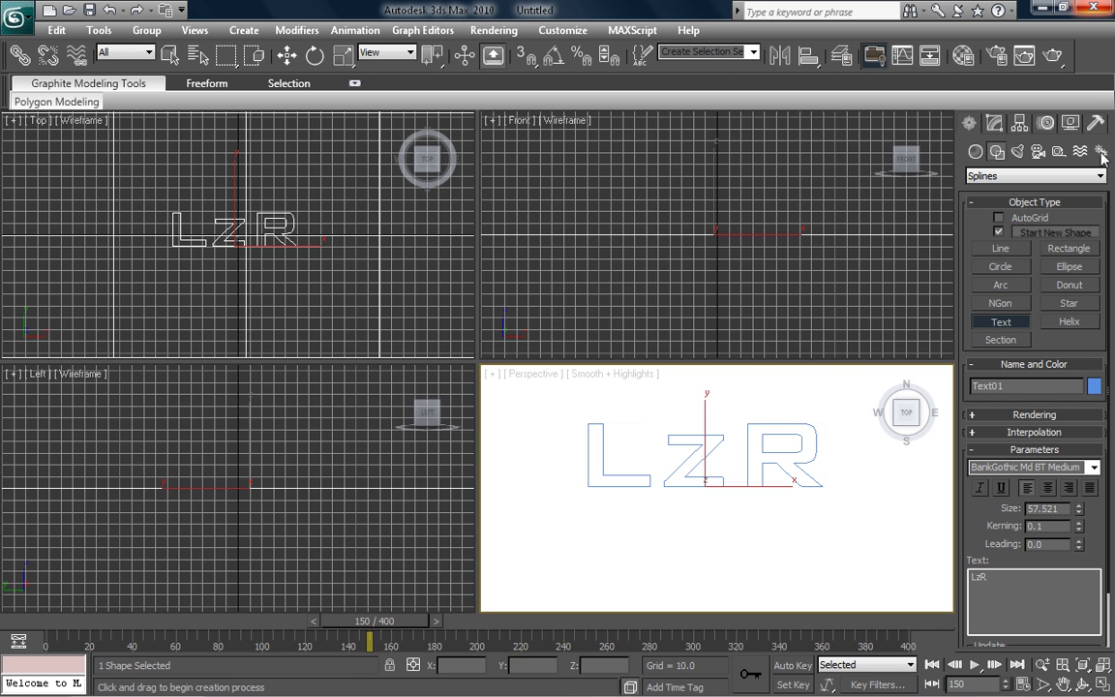
- Add a Bevel modifier to the LzR text
{"action": "left_click", "coordinate": [994, 124]}
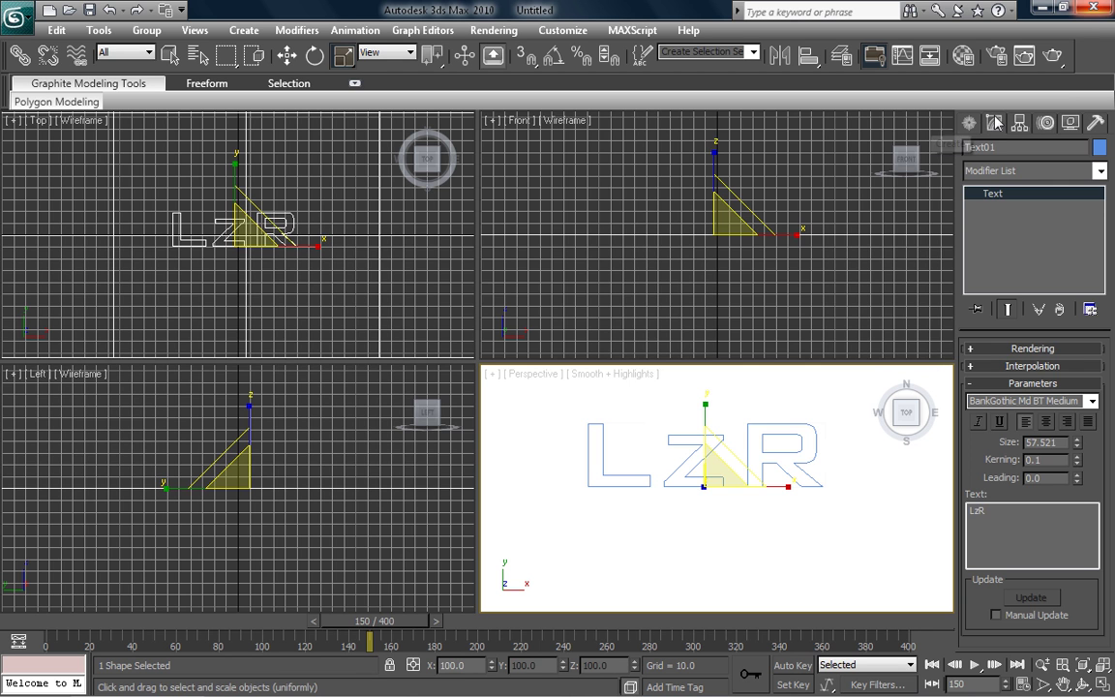
{"action": "left_click", "coordinate": [1027, 169]}
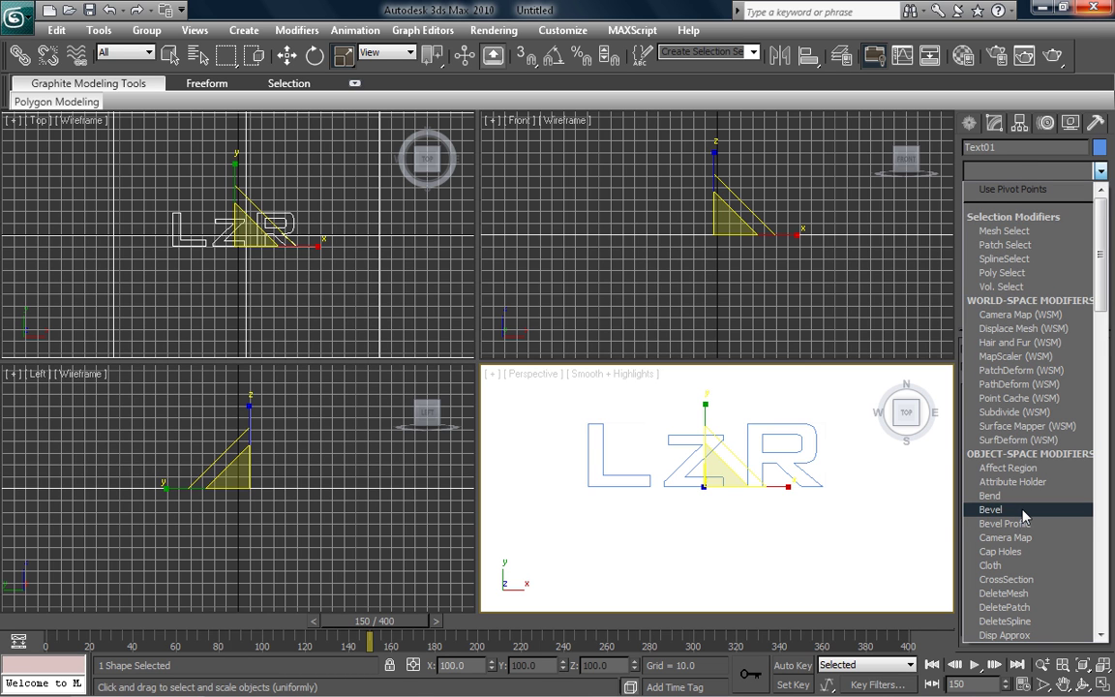
{"action": "left_click", "coordinate": [991, 509]}
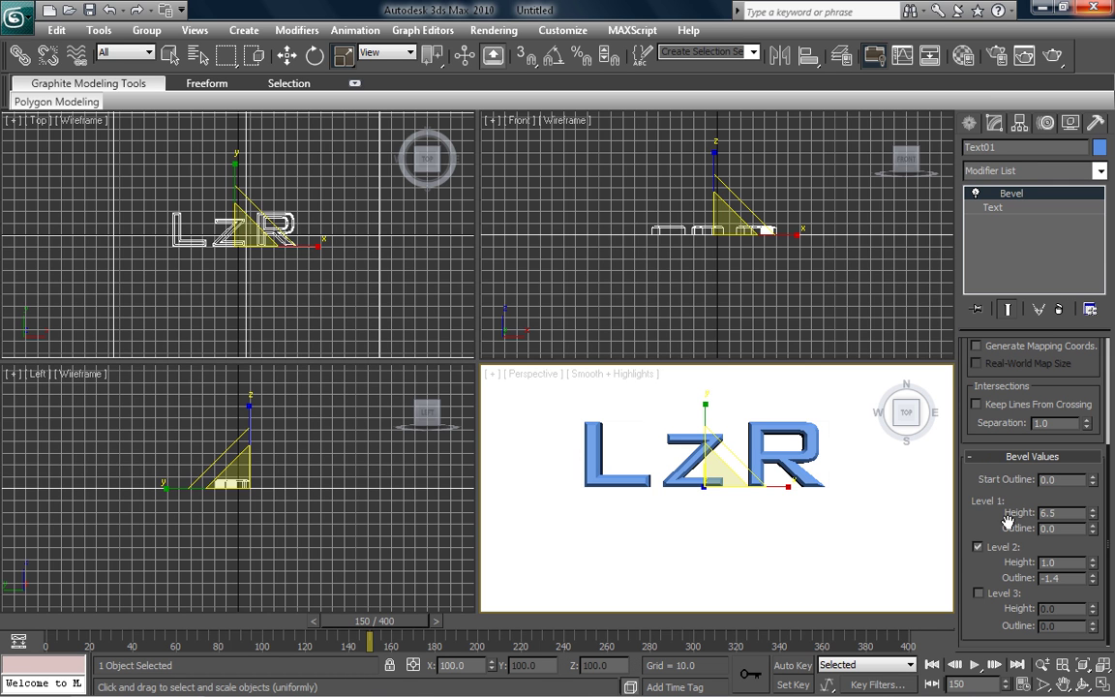
- Set the bevel's Level 1 Height to 10 and test-render the Perspective view
{"action": "left_click", "coordinate": [915, 396]}
{"action": "left_click_drag", "start_coordinate": [917, 397], "coordinate": [921, 401]}
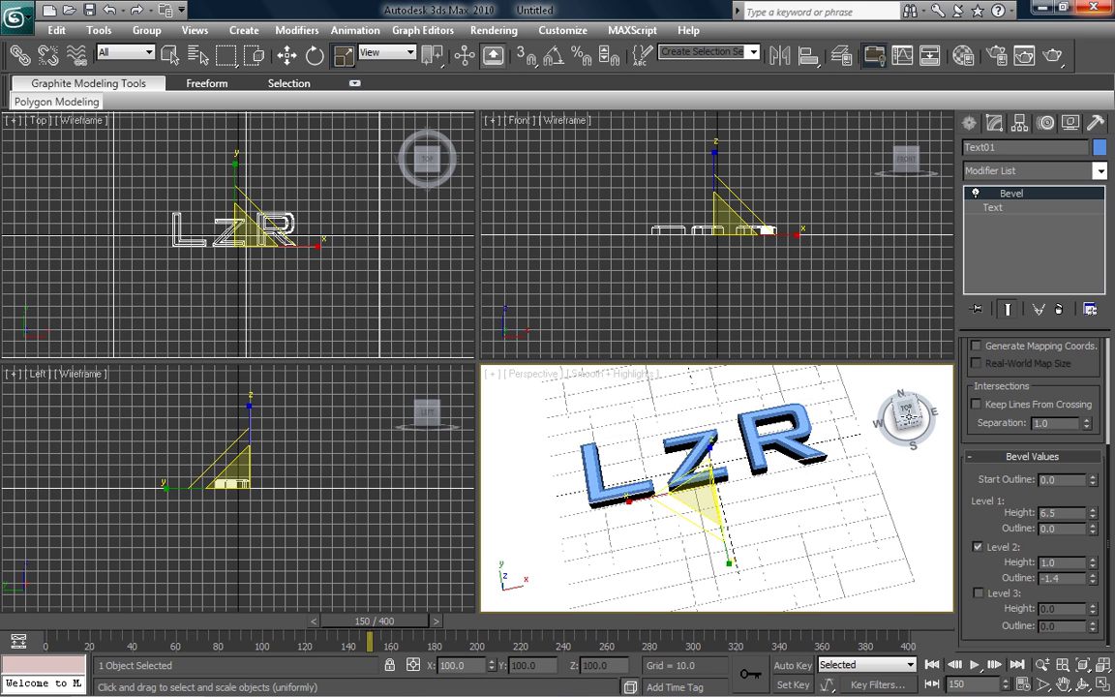
{"action": "mouse_move", "coordinate": [1092, 519]}
{"action": "left_mouse_down"}
{"action": "mouse_move", "coordinate": [1086, 529]}
{"action": "mouse_move", "coordinate": [1094, 523]}
{"action": "left_mouse_up"}
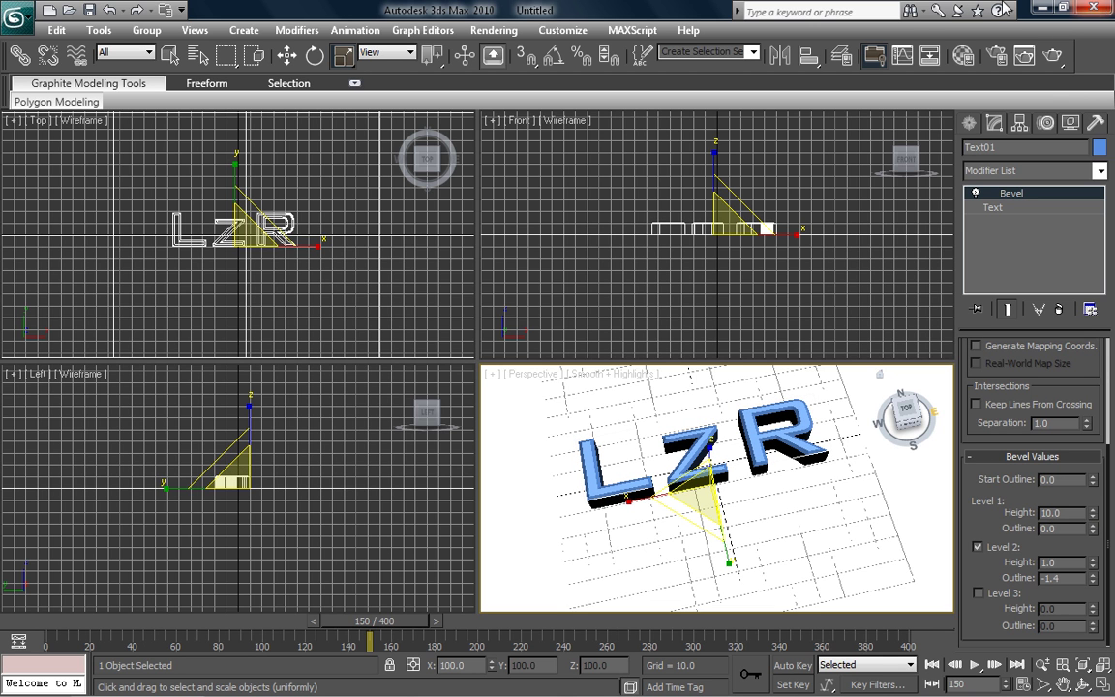
{"action": "left_click", "coordinate": [1053, 55]}
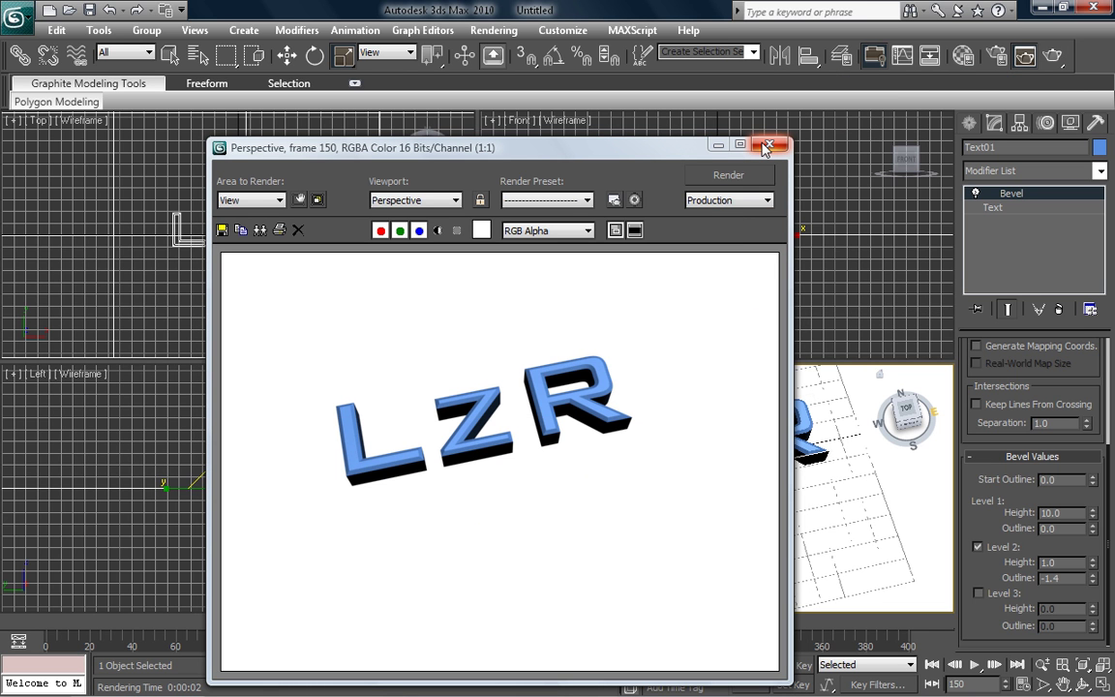
{"action": "left_click", "coordinate": [766, 147]}
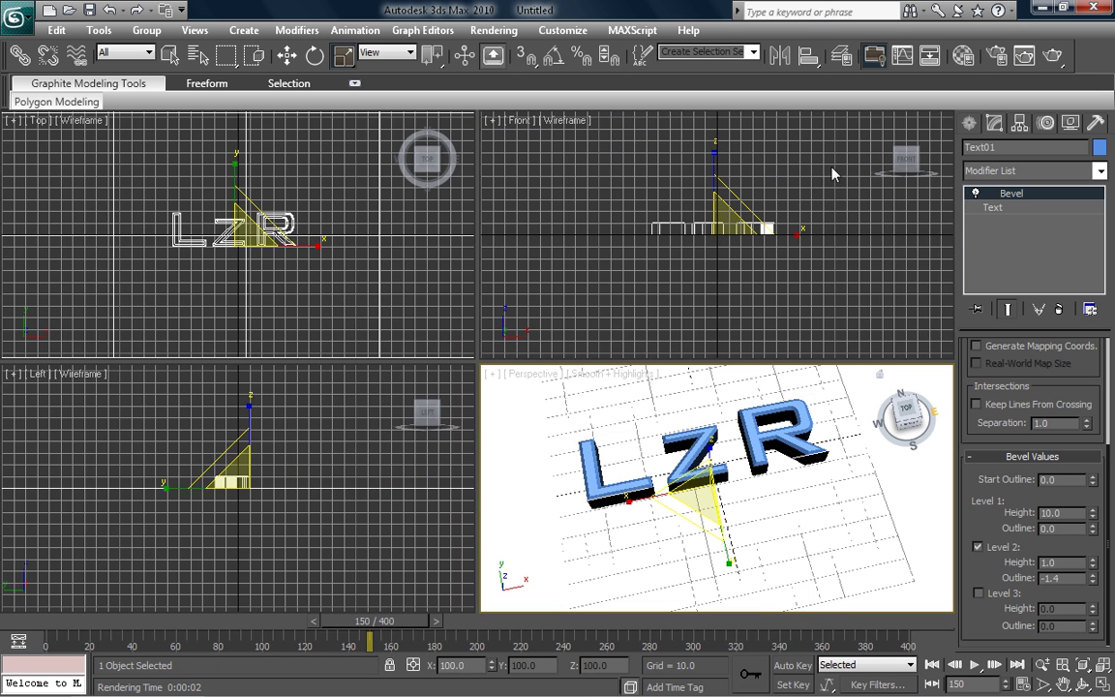
- Create a PArray particle emitter in the Top viewport over the text
{"action": "left_click", "coordinate": [969, 123]}
{"action": "left_click", "coordinate": [976, 152]}
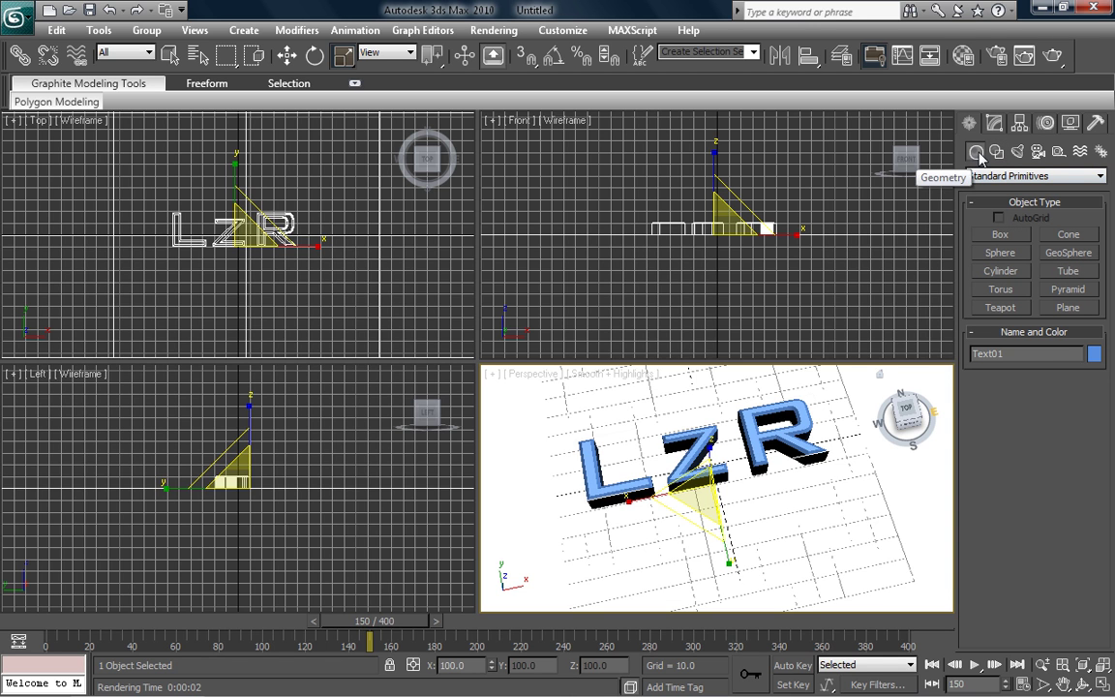
{"action": "left_click", "coordinate": [1016, 178]}
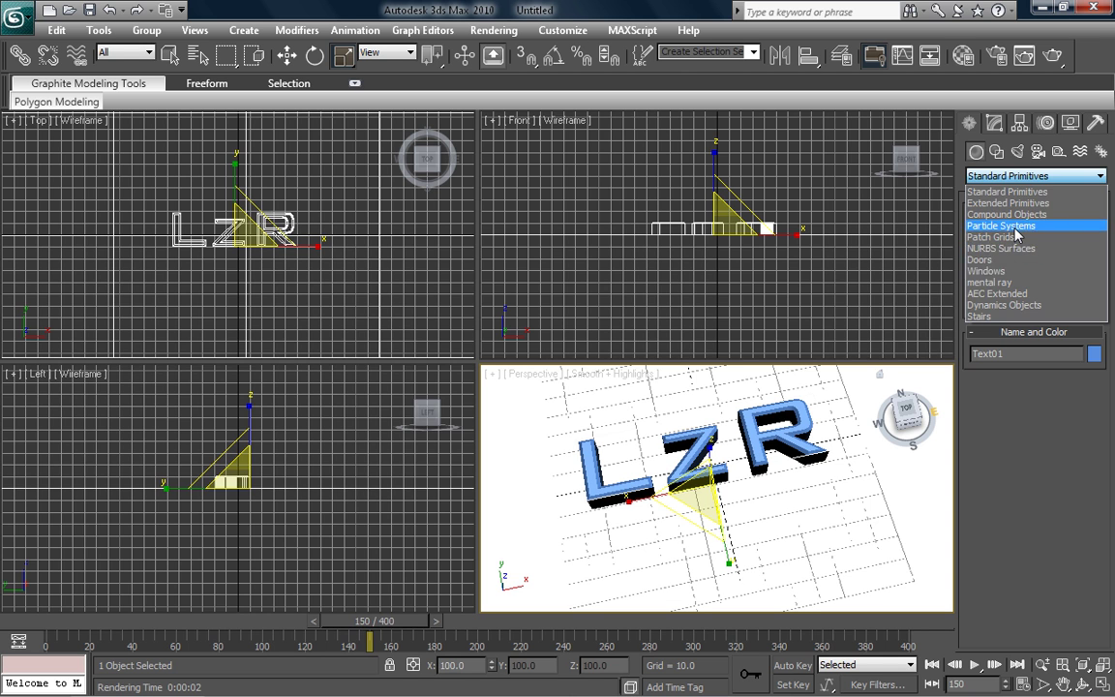
{"action": "left_click", "coordinate": [1000, 226]}
{"action": "left_click", "coordinate": [1001, 271]}
{"action": "left_click_drag", "start_coordinate": [309, 253], "coordinate": [213, 206]}
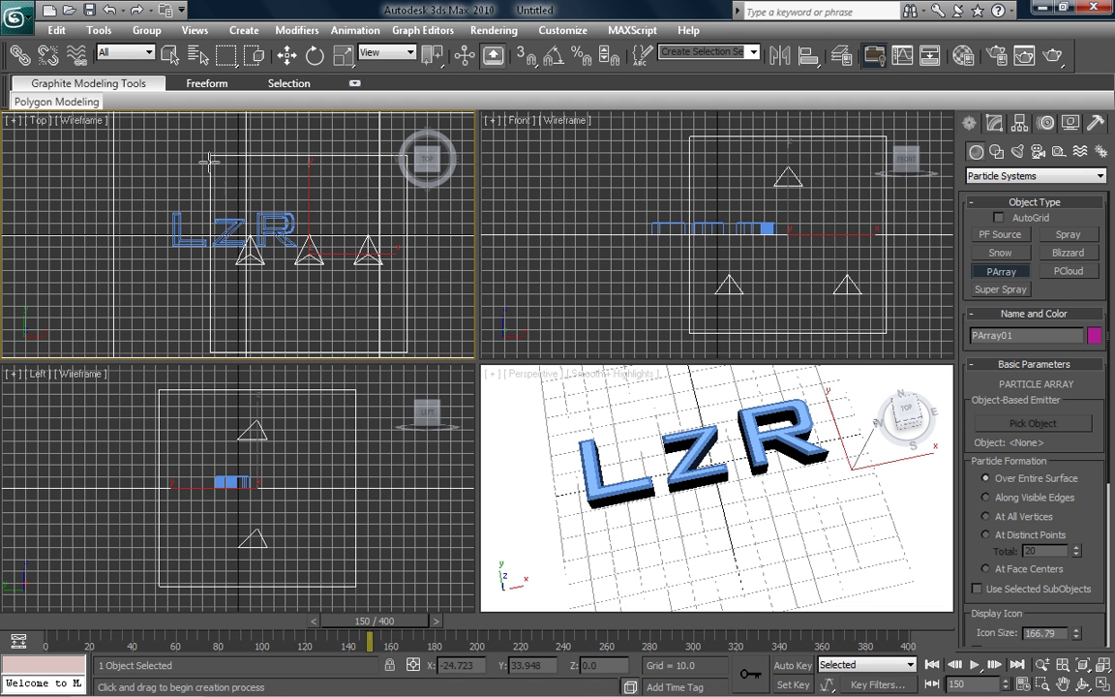
- Move Plane01 up and left beneath the text, then select PArray01
{"action": "left_click", "coordinate": [294, 58]}
{"action": "left_click", "coordinate": [320, 222]}
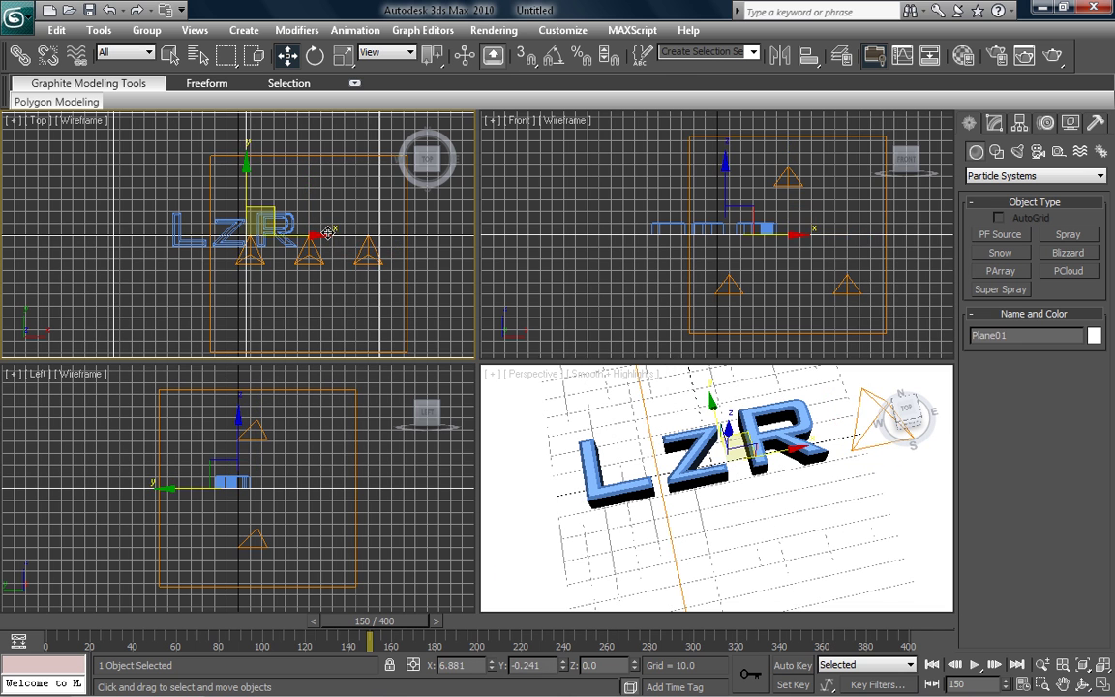
{"action": "left_click_drag", "start_coordinate": [328, 232], "coordinate": [248, 224]}
{"action": "left_click", "coordinate": [293, 226]}
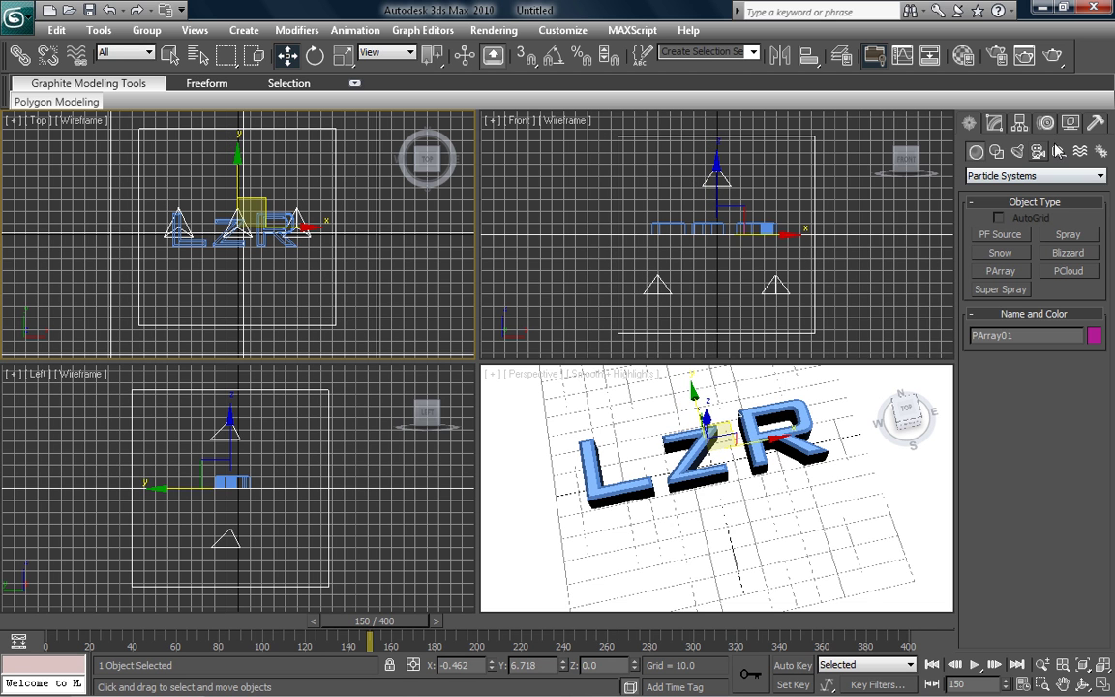
- Pick the LzR text as PArray01's emitter object
{"action": "left_click", "coordinate": [995, 124]}
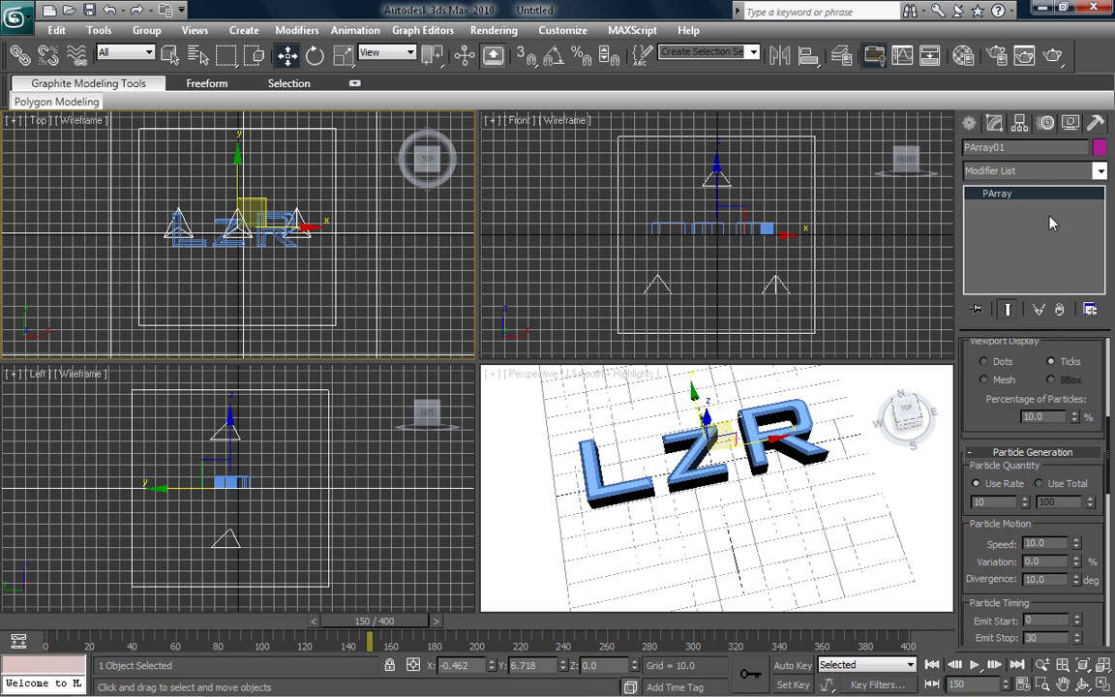
{"action": "left_click_drag", "start_coordinate": [978, 353], "coordinate": [1096, 689]}
{"action": "left_click", "coordinate": [1043, 404]}
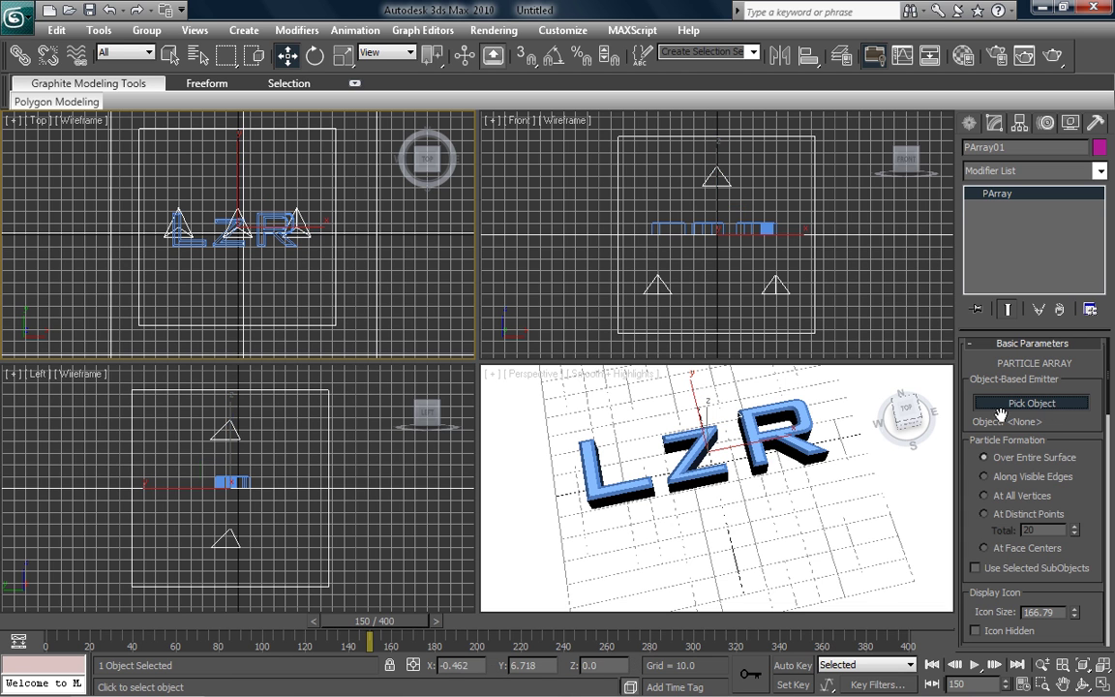
{"action": "left_click", "coordinate": [685, 409]}
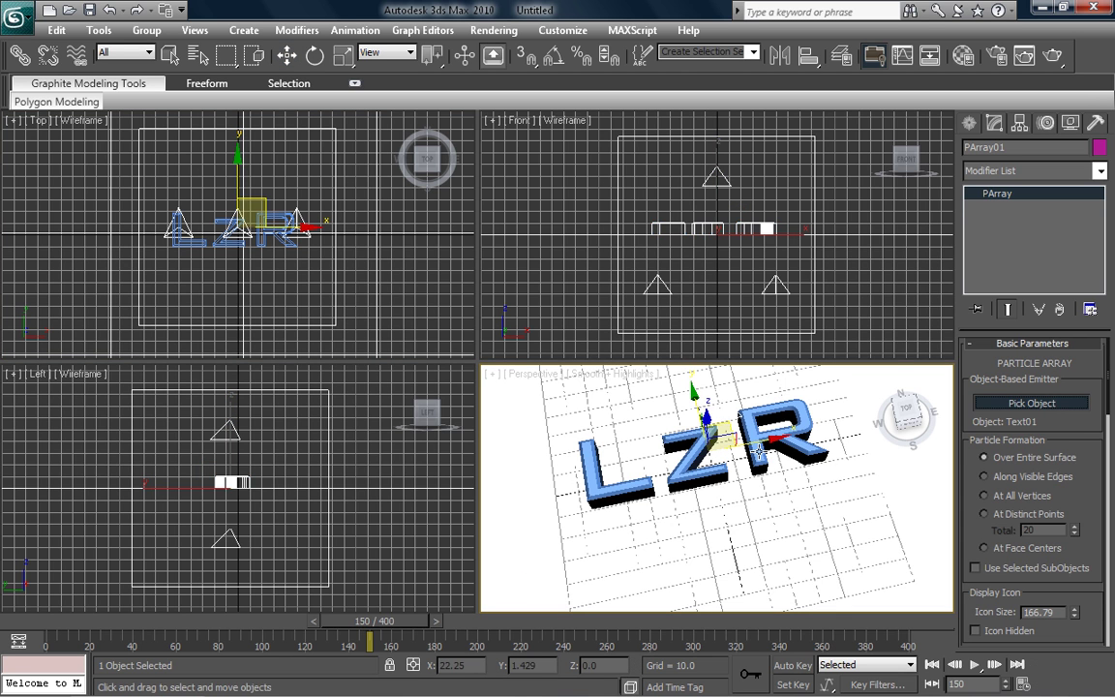
{"action": "scroll", "coordinate": [1112, 500], "scroll_direction": "down", "scroll_amount": 10}
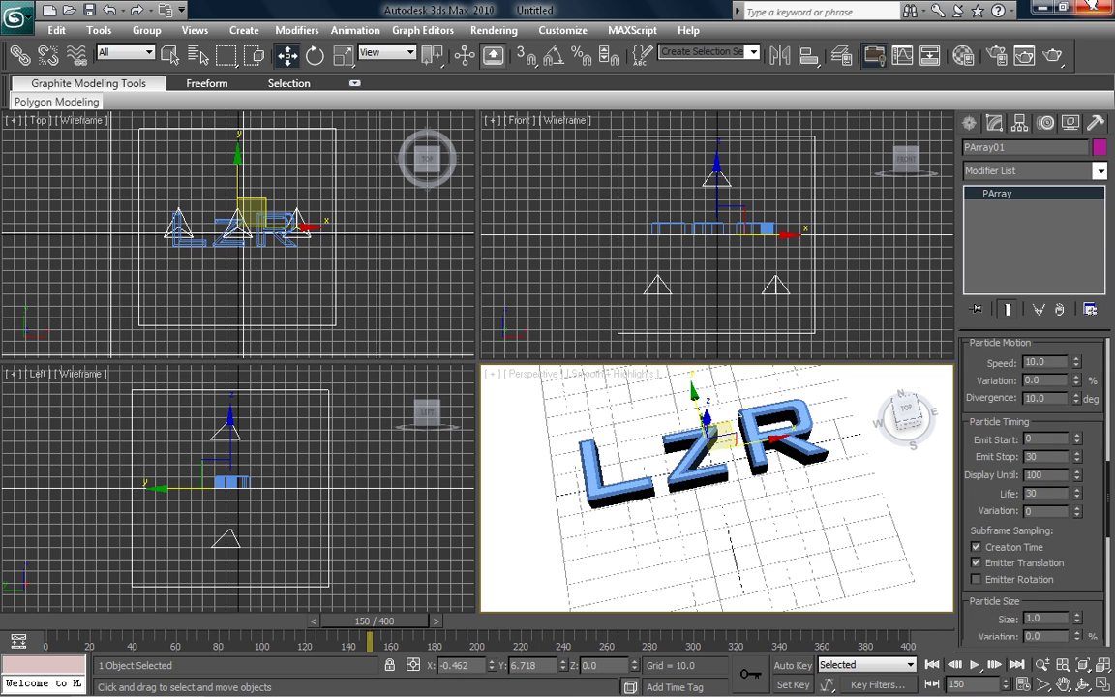
{"action": "scroll", "coordinate": [983, 513], "scroll_direction": "down", "scroll_amount": 6}
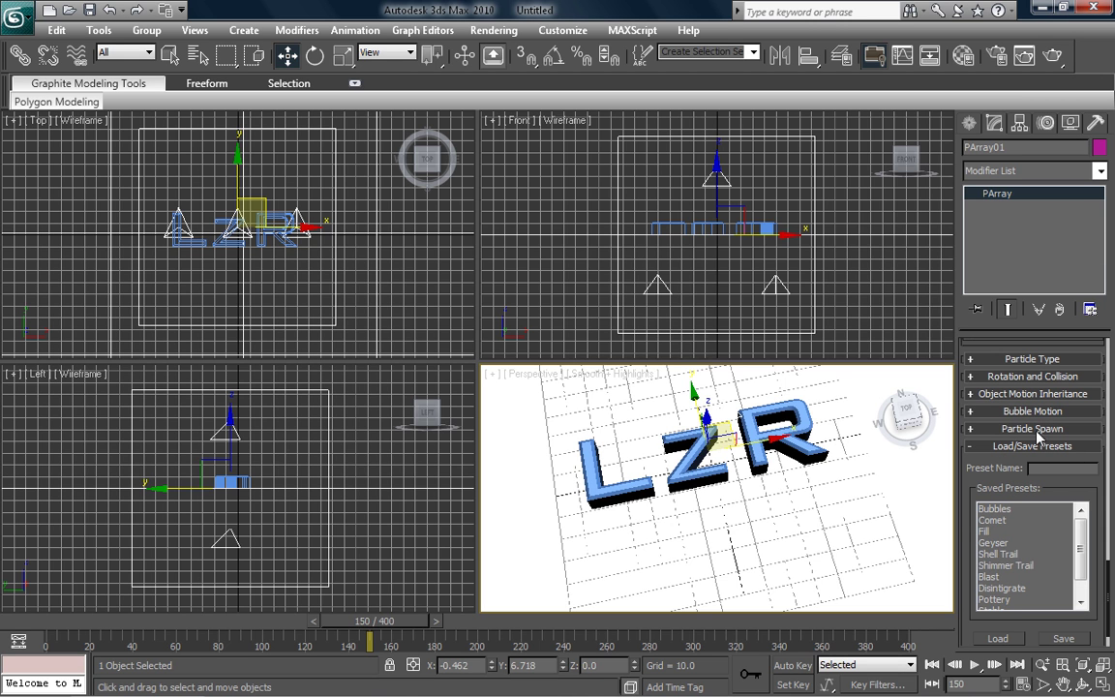
- Load the Blast saved preset into PArray01 and collapse the rollouts
{"action": "left_click", "coordinate": [1027, 447]}
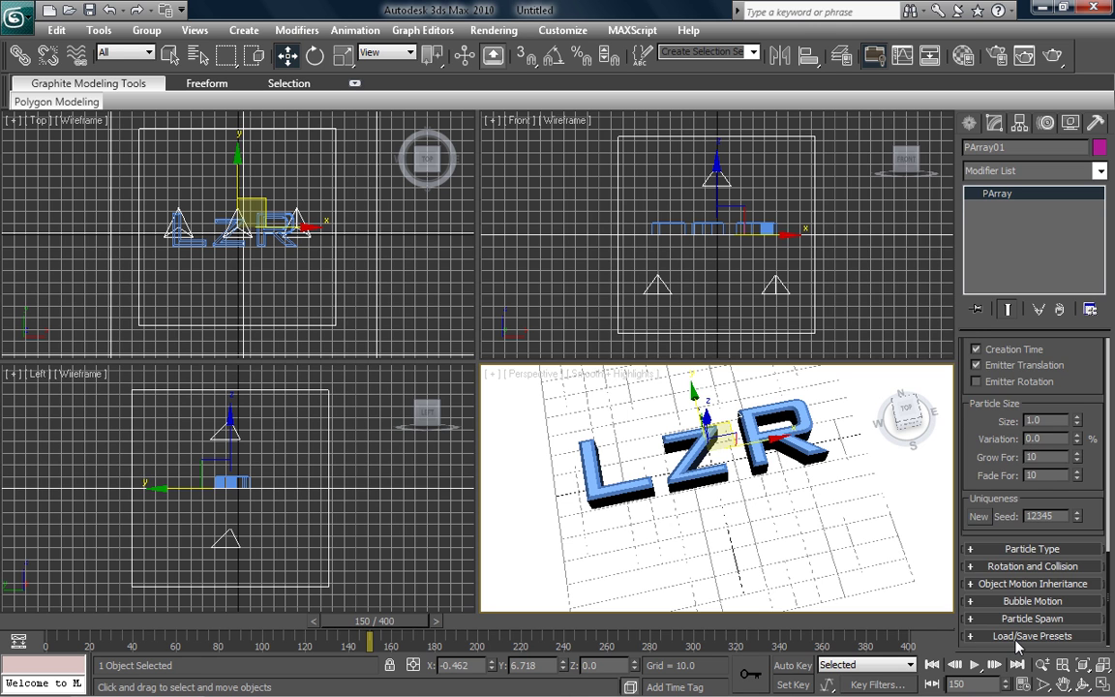
{"action": "left_click", "coordinate": [1012, 636]}
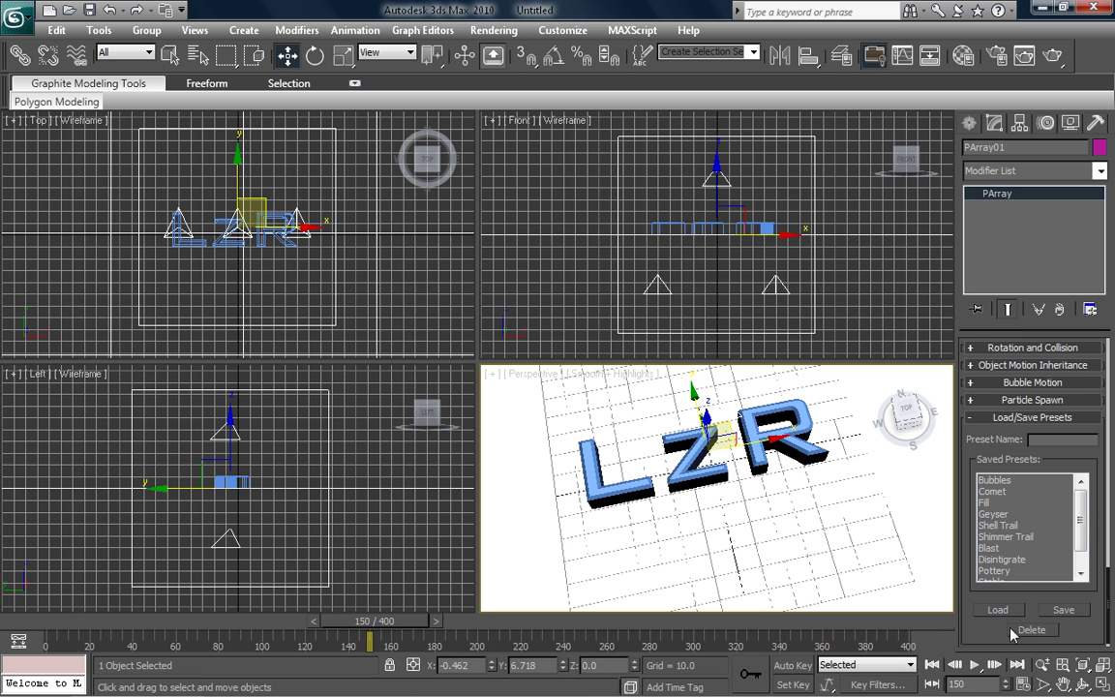
{"action": "left_click", "coordinate": [993, 548]}
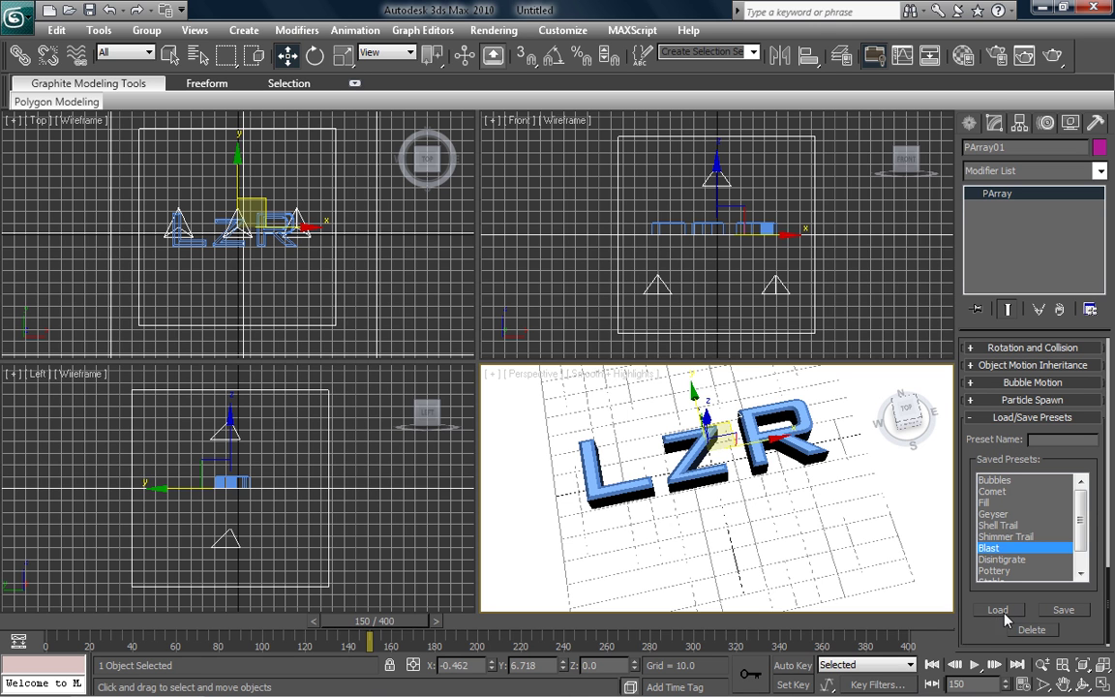
{"action": "left_click", "coordinate": [1000, 611]}
{"action": "left_click_drag", "start_coordinate": [1017, 459], "coordinate": [1017, 467]}
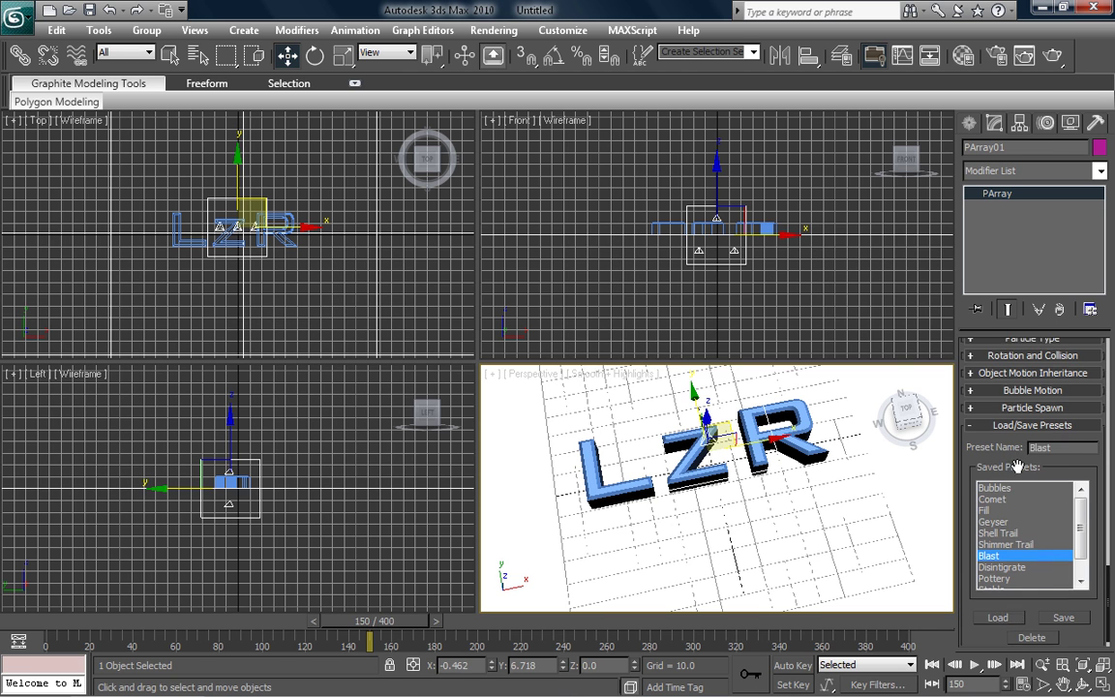
{"action": "scroll", "coordinate": [1017, 466], "scroll_direction": "up", "scroll_amount": 5}
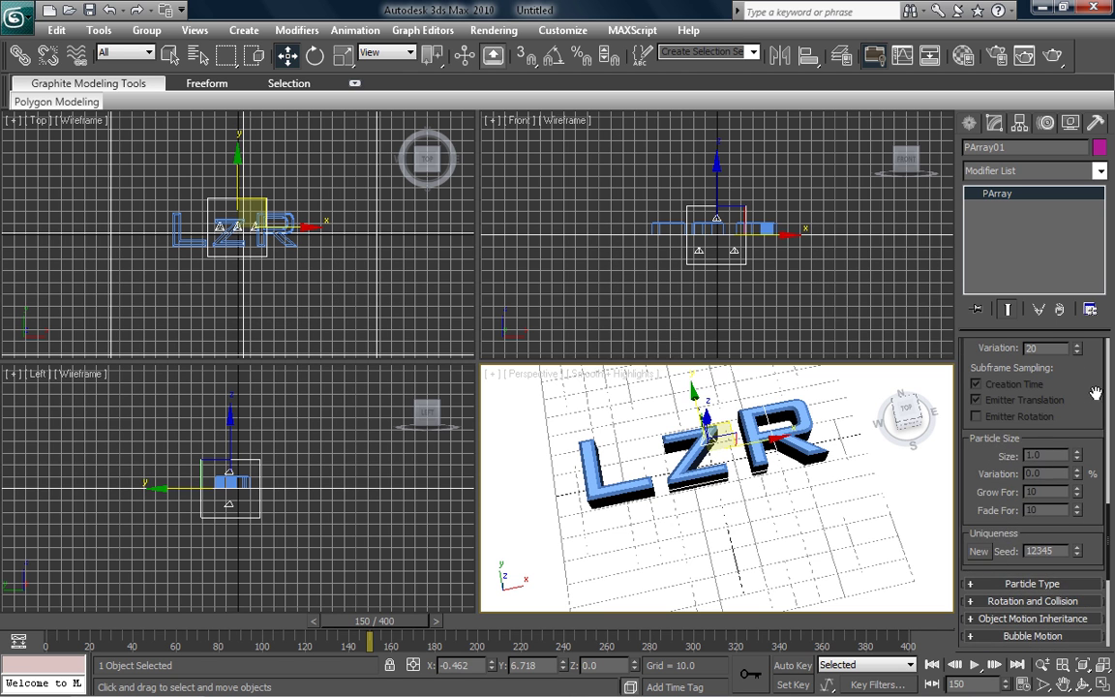
{"action": "scroll", "coordinate": [1091, 391], "scroll_direction": "up", "scroll_amount": 8}
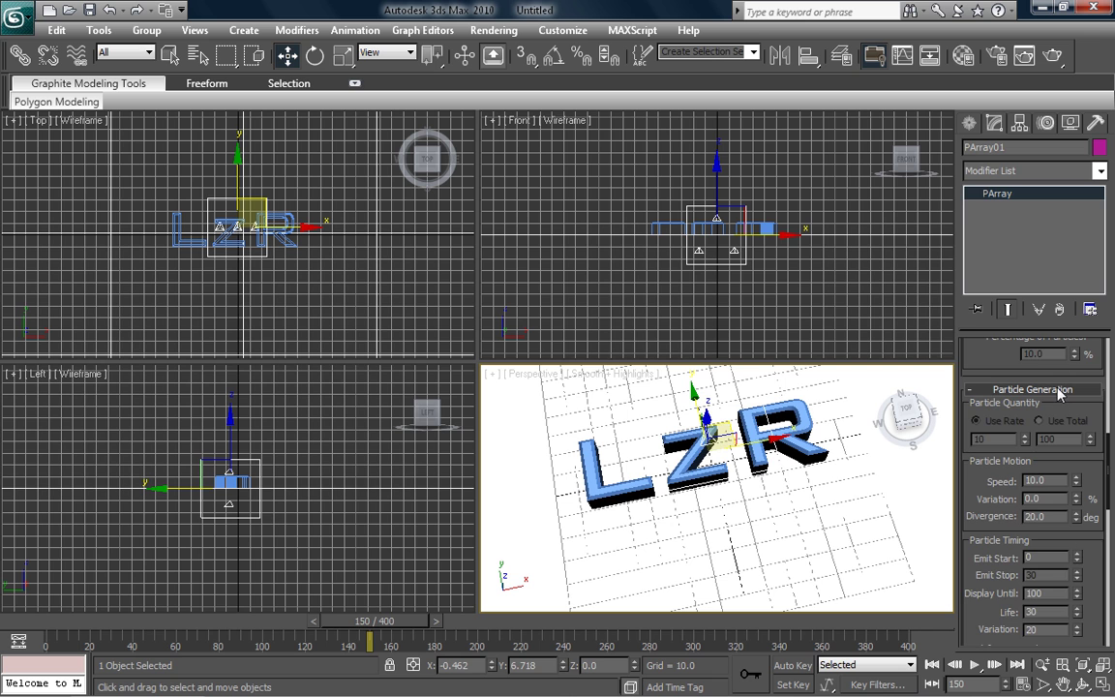
{"action": "left_click", "coordinate": [1059, 390]}
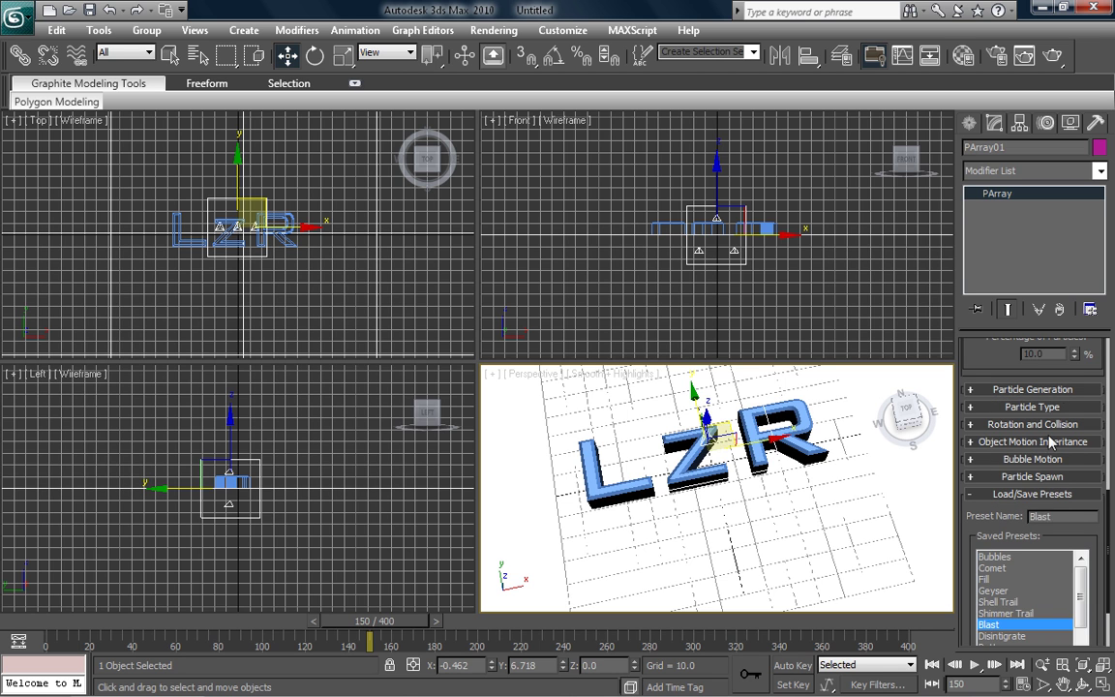
{"action": "left_click", "coordinate": [1028, 496]}
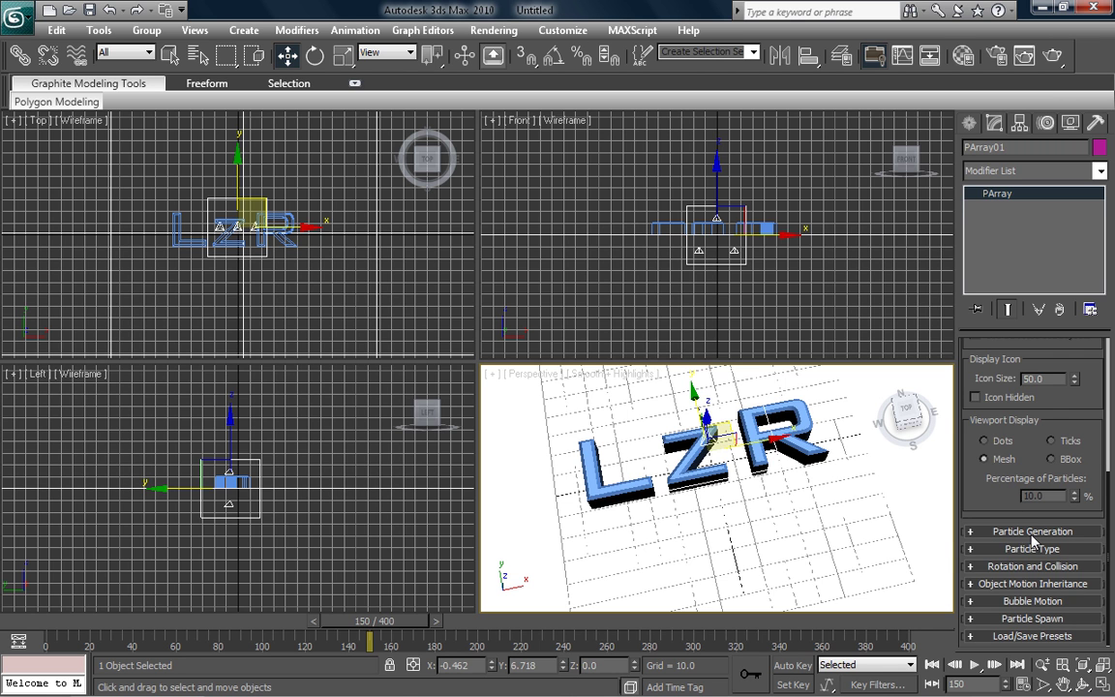
- Set particle Emit Start to 150 and Display Until to 250
{"action": "left_click", "coordinate": [1031, 531]}
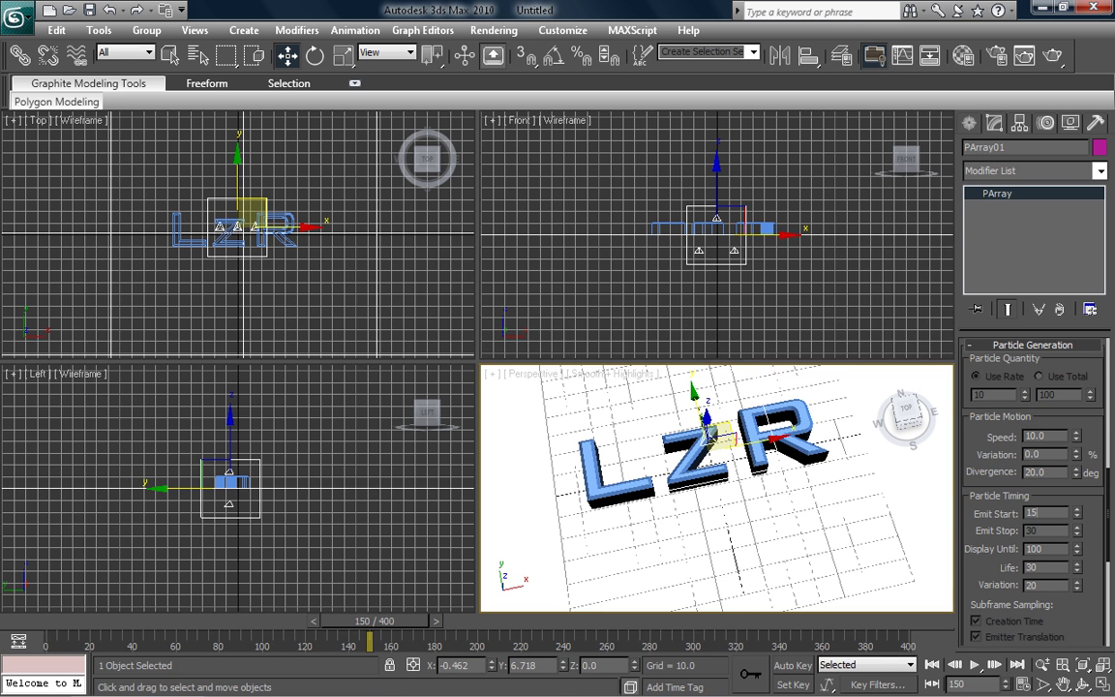
{"action": "left_click", "coordinate": [1032, 548]}
{"action": "type", "text": "250"}
{"action": "key", "text": "Return"}
{"action": "mouse_move", "coordinate": [403, 627]}
{"action": "left_mouse_down"}
{"action": "mouse_move", "coordinate": [360, 624]}
{"action": "mouse_move", "coordinate": [427, 627]}
{"action": "mouse_move", "coordinate": [373, 627]}
{"action": "mouse_move", "coordinate": [408, 633]}
{"action": "left_mouse_up"}
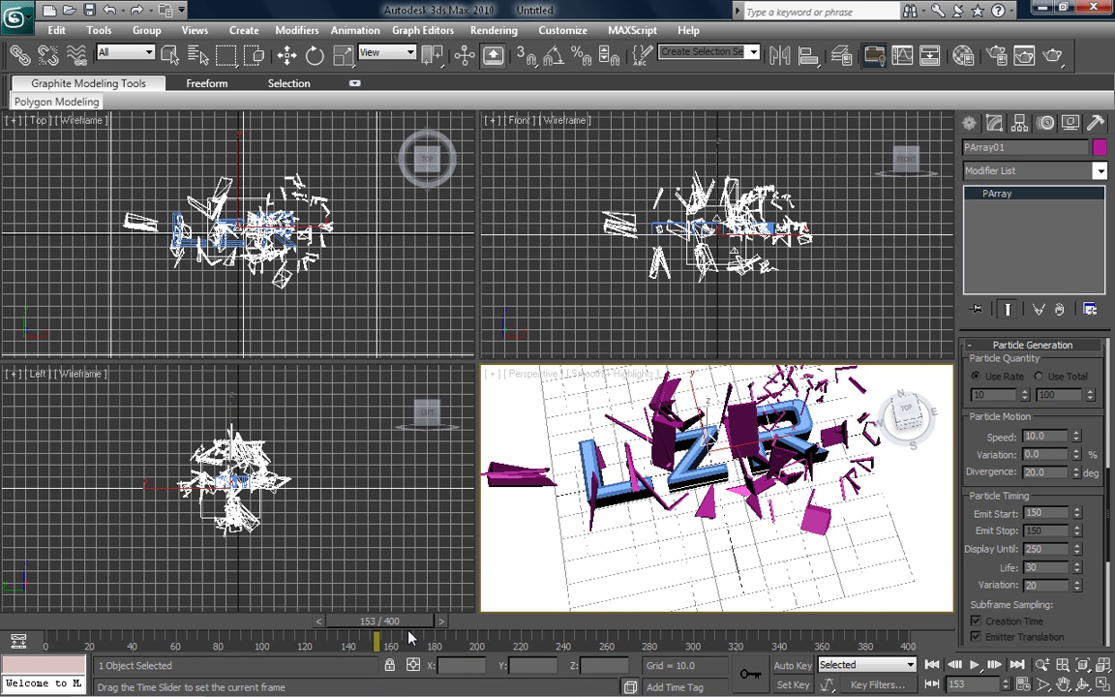
- Apply the blue material 02 - Default to the LZR text via the Material Editor
{"action": "key", "text": "w"}
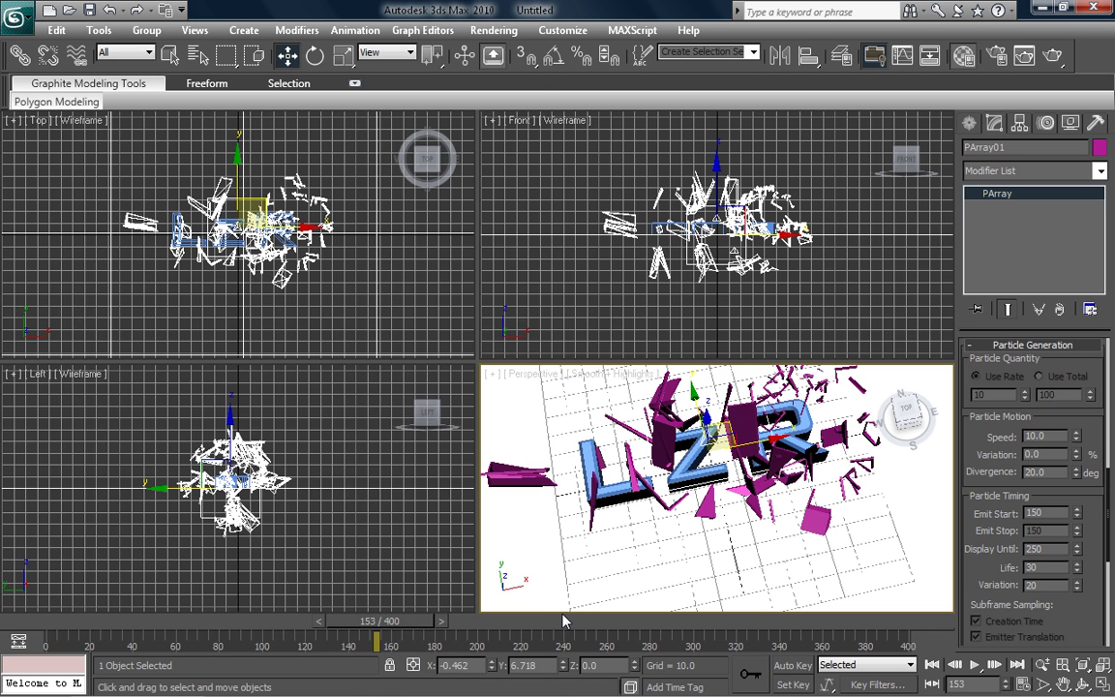
{"action": "key", "text": "m"}
{"action": "left_click_drag", "start_coordinate": [372, 184], "coordinate": [575, 443]}
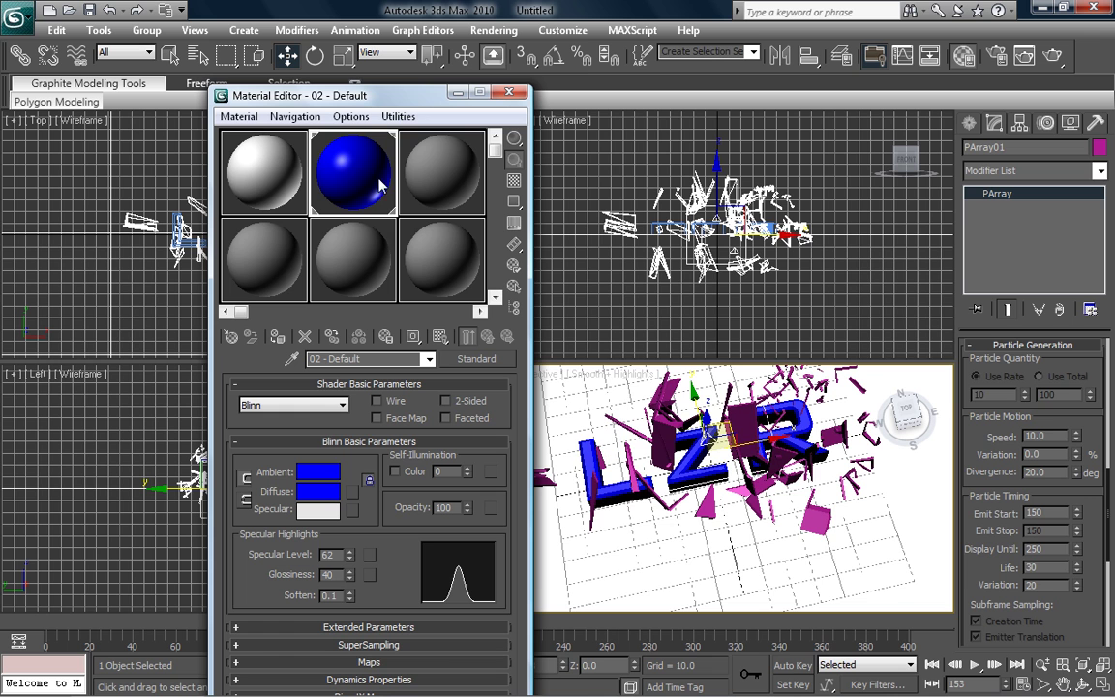
- Assign the blue material to the PArray fragments, close the Material Editor, and return to frame 0
{"action": "left_click_drag", "start_coordinate": [348, 166], "coordinate": [600, 368]}
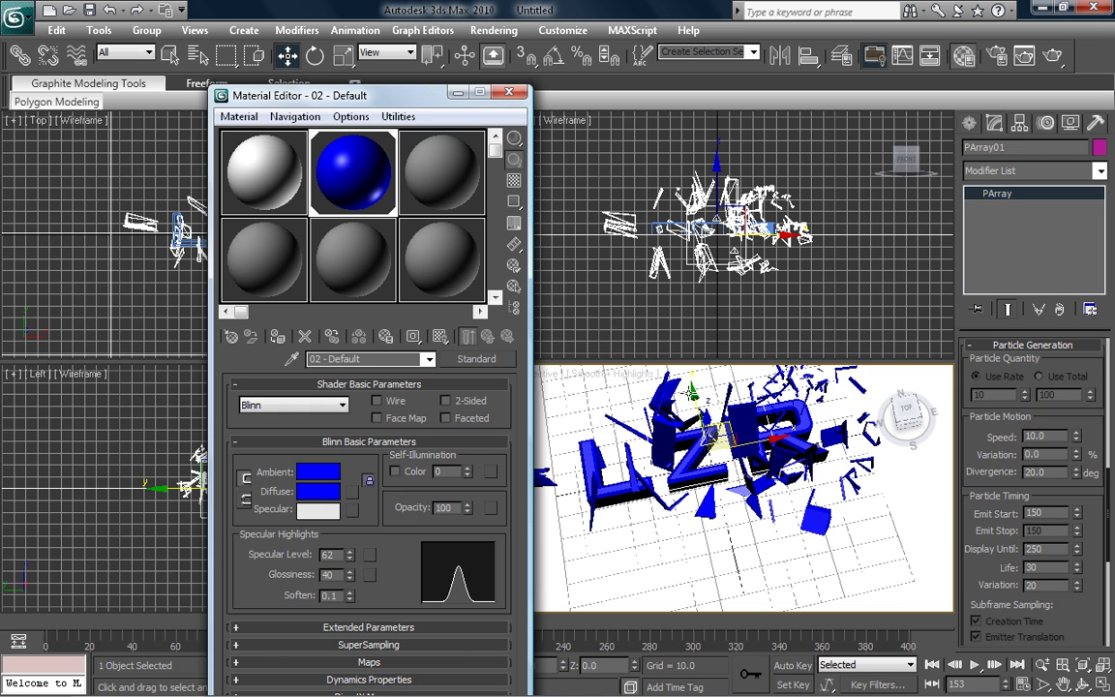
{"action": "left_click", "coordinate": [512, 94]}
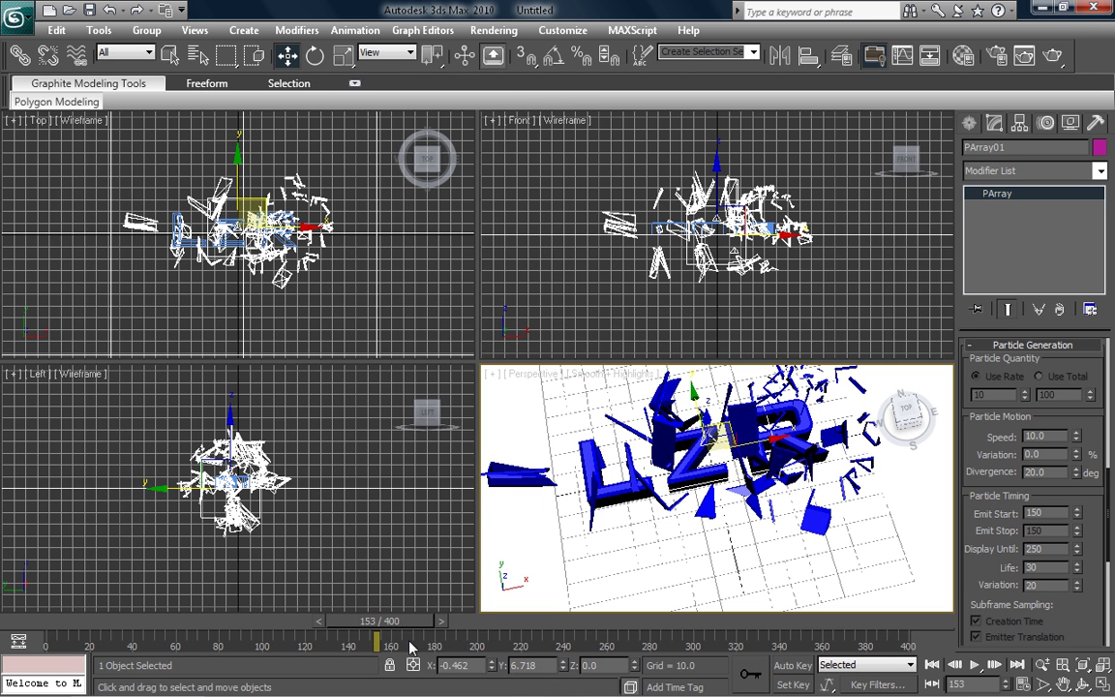
{"action": "left_click", "coordinate": [926, 665]}
- Turn on Auto Key, go to frame 150, and select the LZR text and PArray
{"action": "key", "text": "n"}
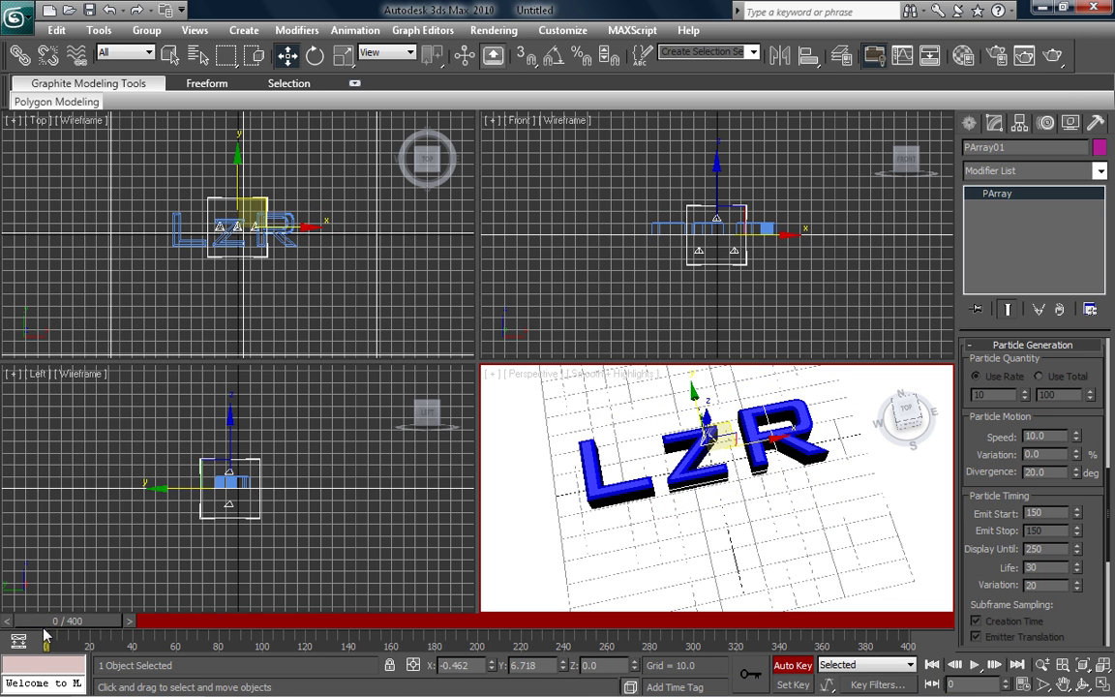
{"action": "left_click_drag", "start_coordinate": [45, 633], "coordinate": [364, 643]}
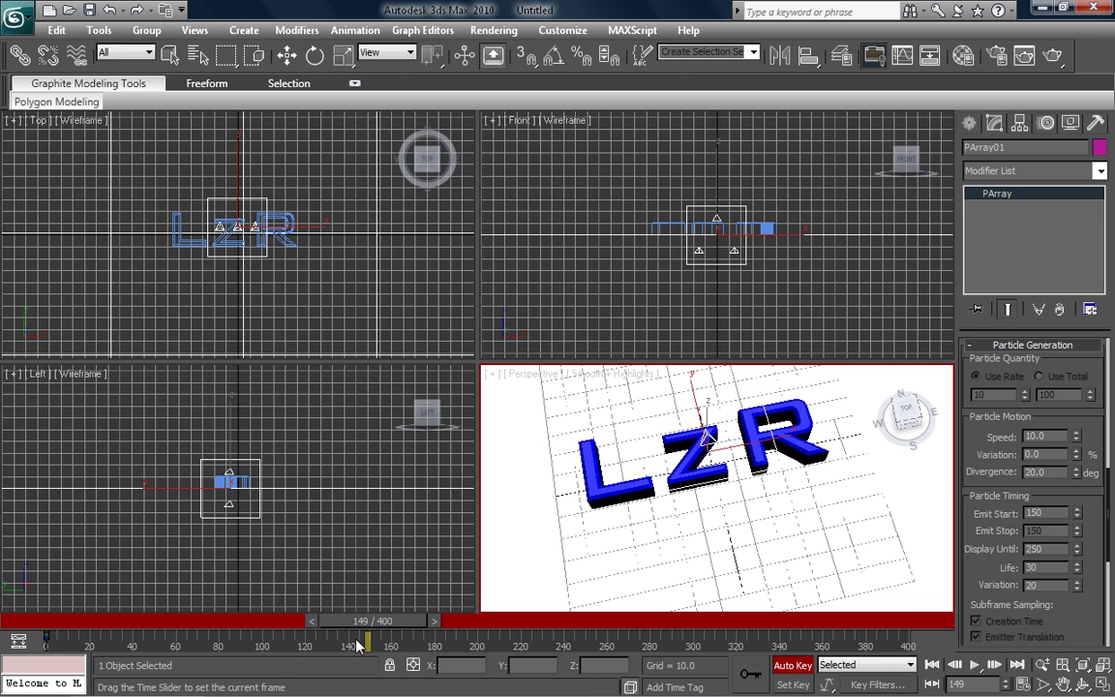
{"action": "key", "text": "w"}
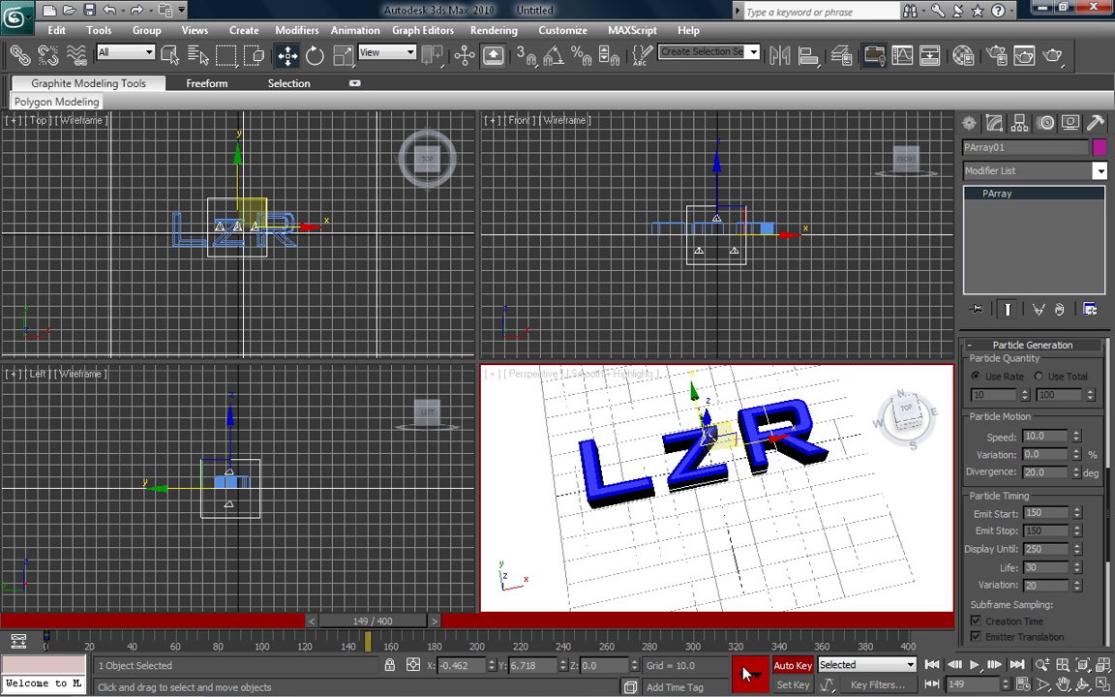
{"action": "left_click", "coordinate": [434, 620]}
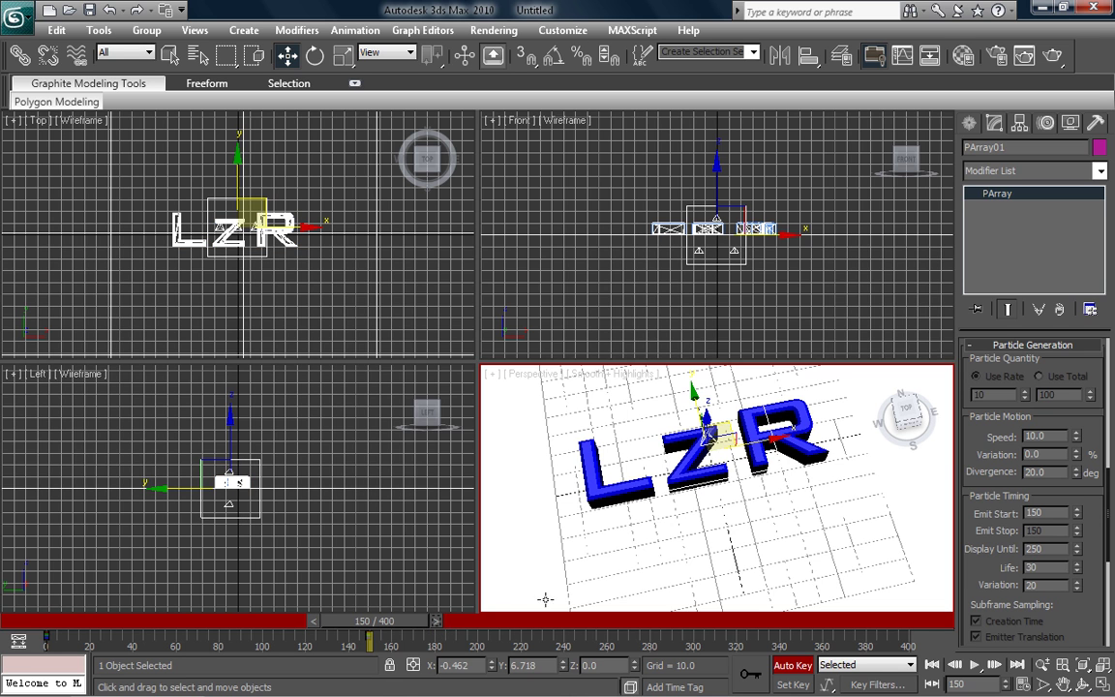
{"action": "left_click", "coordinate": [686, 466]}
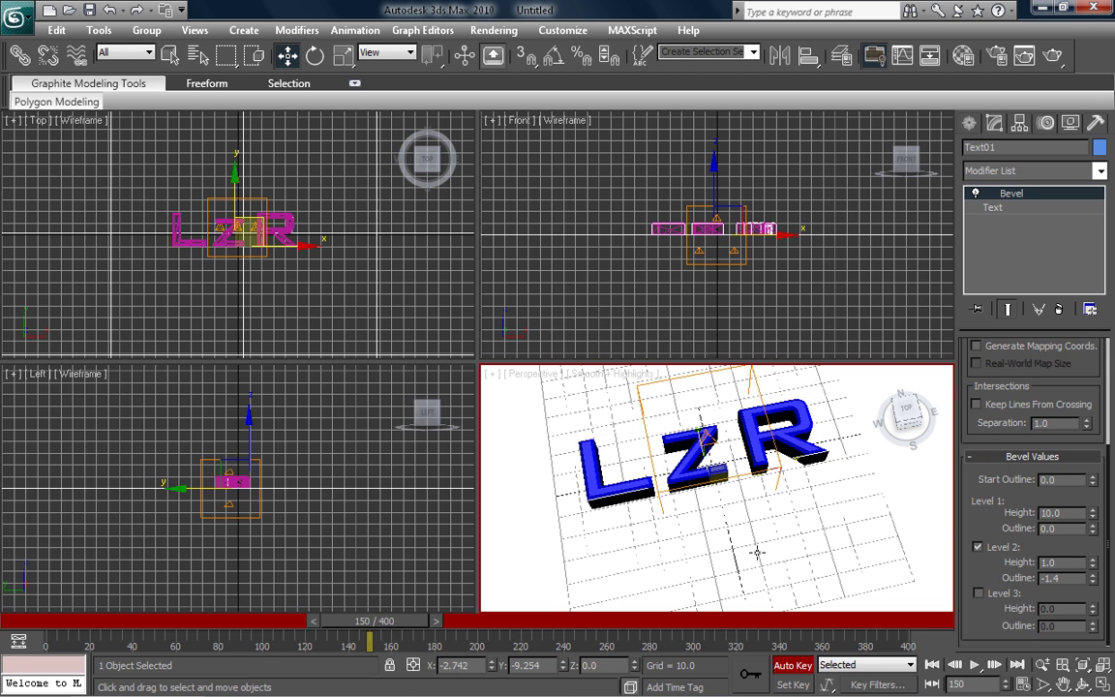
{"action": "left_click", "coordinate": [283, 215]}
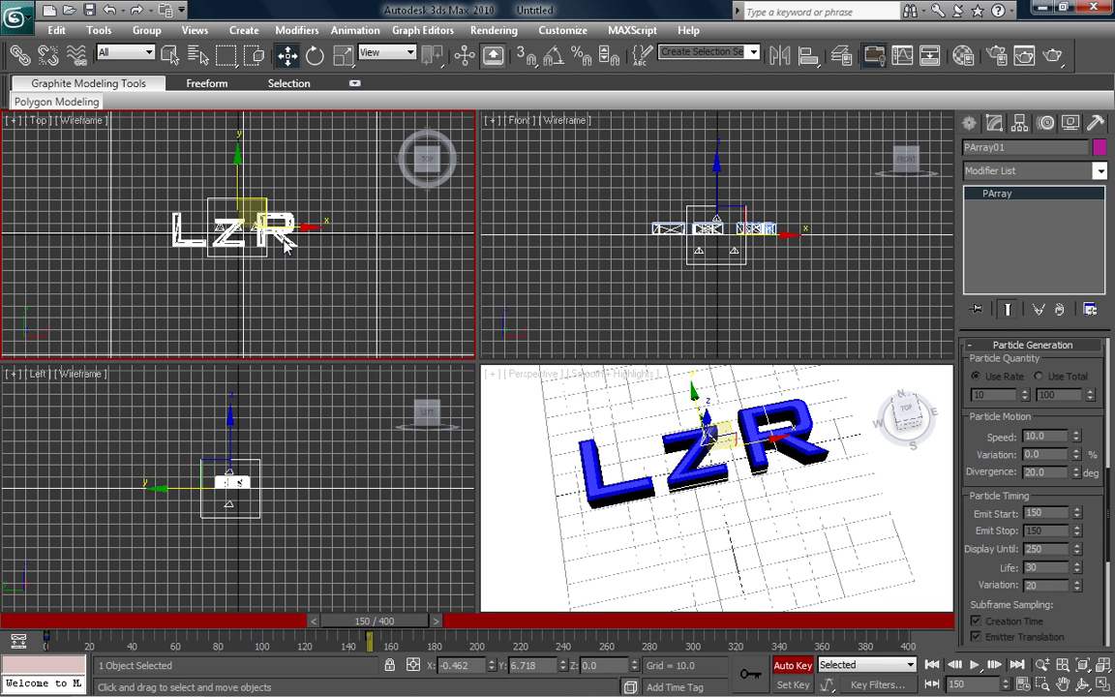
{"action": "right_click", "coordinate": [284, 242]}
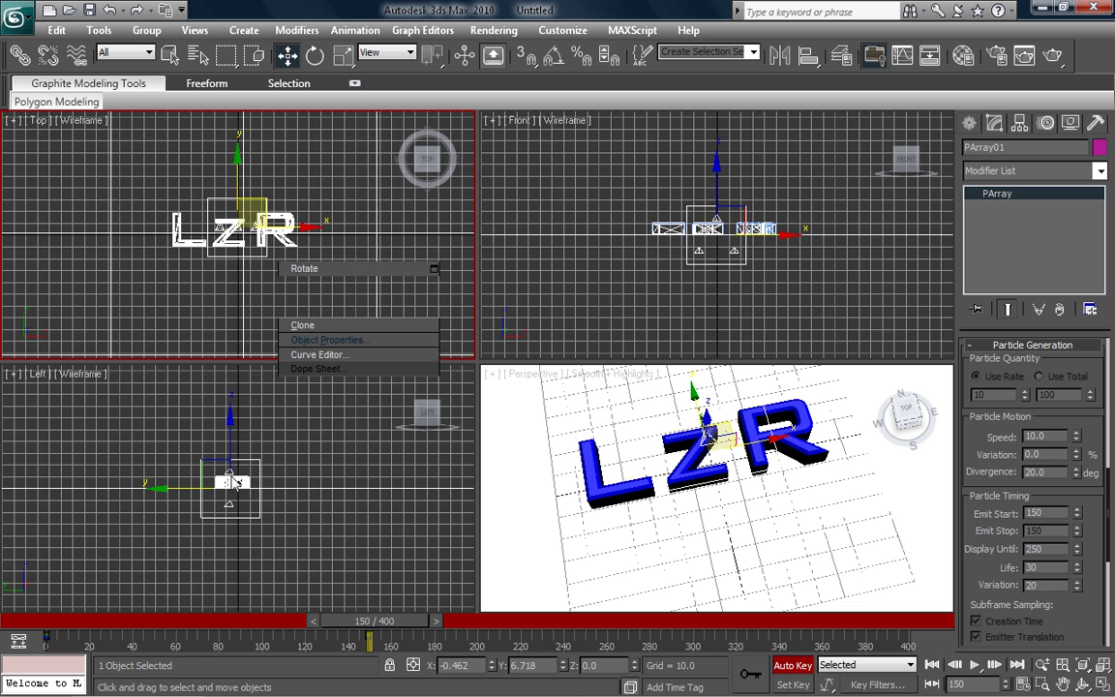
{"action": "left_click", "coordinate": [302, 321]}
{"action": "right_click", "coordinate": [300, 323]}
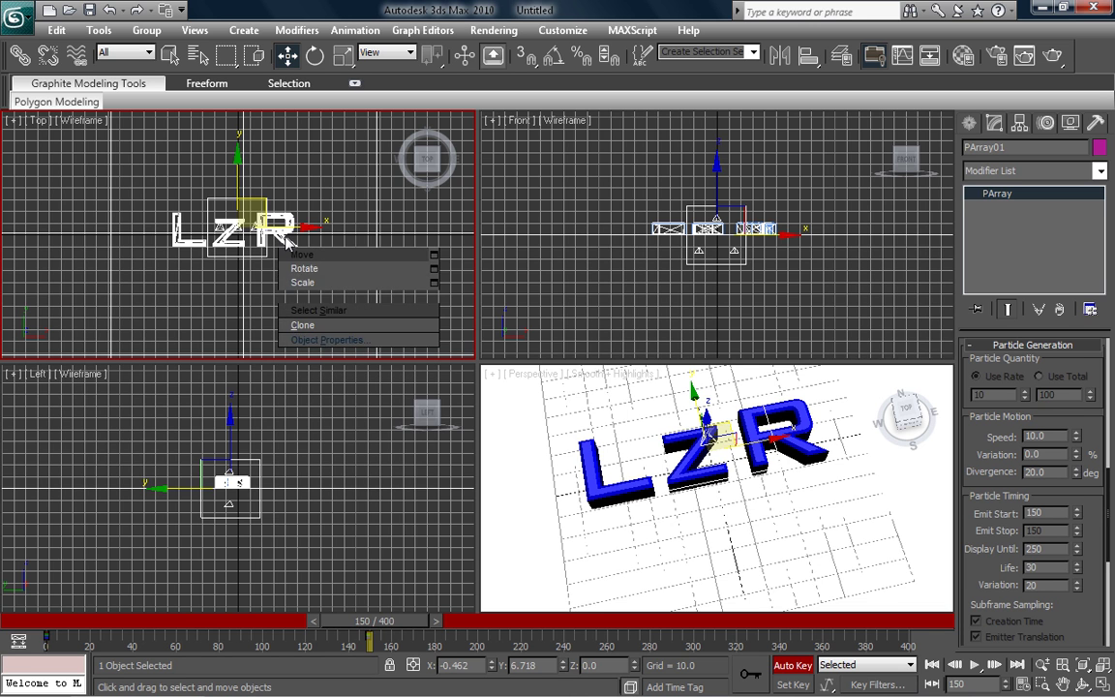
{"action": "left_click", "coordinate": [312, 345]}
{"action": "right_click", "coordinate": [315, 346]}
{"action": "left_click", "coordinate": [321, 346]}
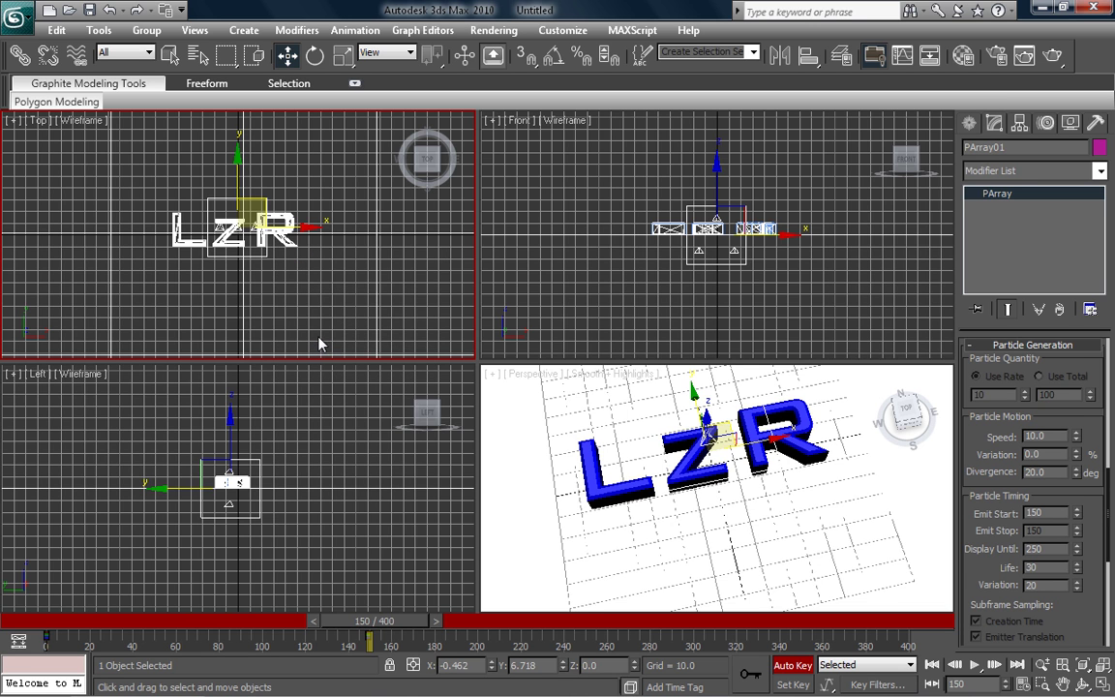
{"action": "right_click", "coordinate": [321, 291]}
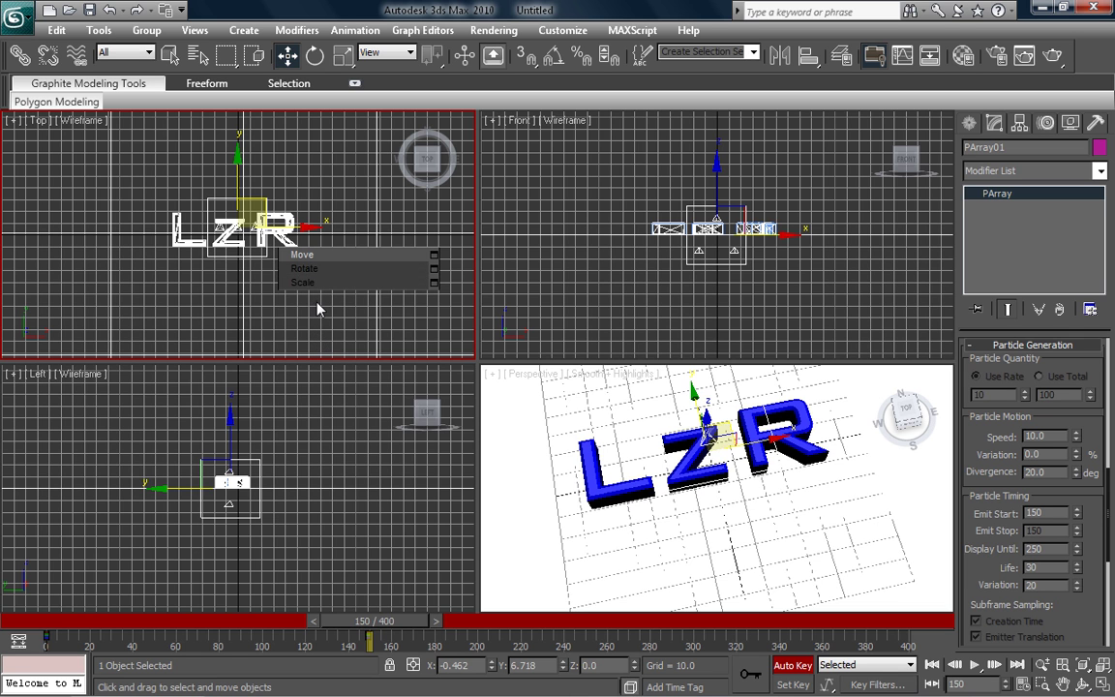
{"action": "left_click", "coordinate": [320, 313]}
{"action": "right_click", "coordinate": [322, 317]}
{"action": "left_click", "coordinate": [322, 328]}
{"action": "right_click", "coordinate": [321, 334]}
{"action": "left_click", "coordinate": [322, 341]}
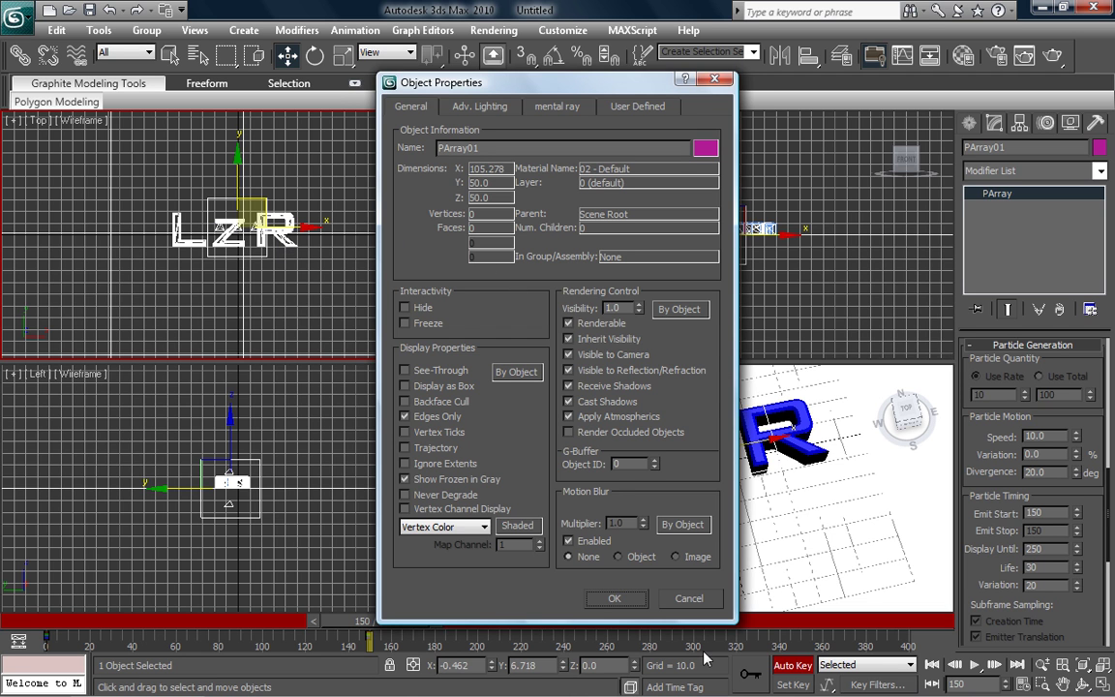
{"action": "left_click", "coordinate": [689, 598]}
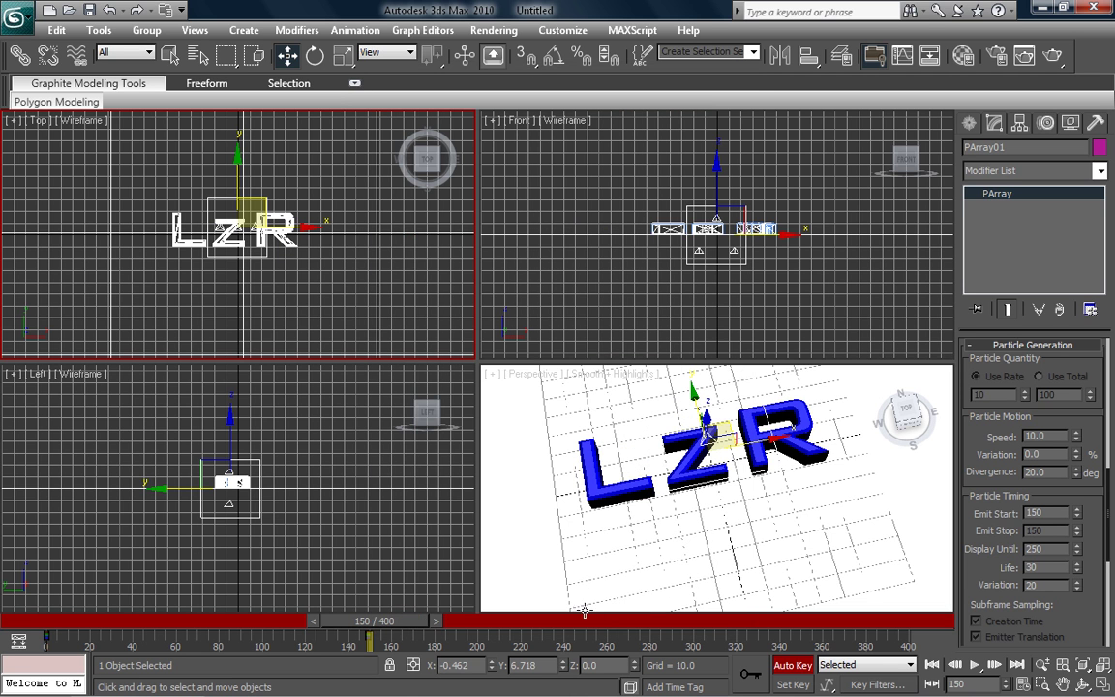
- Step between frames 149 and 153 to check the shatter, ending on frame 149 with the LZR text selected
{"action": "left_click", "coordinate": [312, 621]}
{"action": "key", "text": "period"}
{"action": "key", "text": "period"}
{"action": "key", "text": "period"}
{"action": "key", "text": "period"}
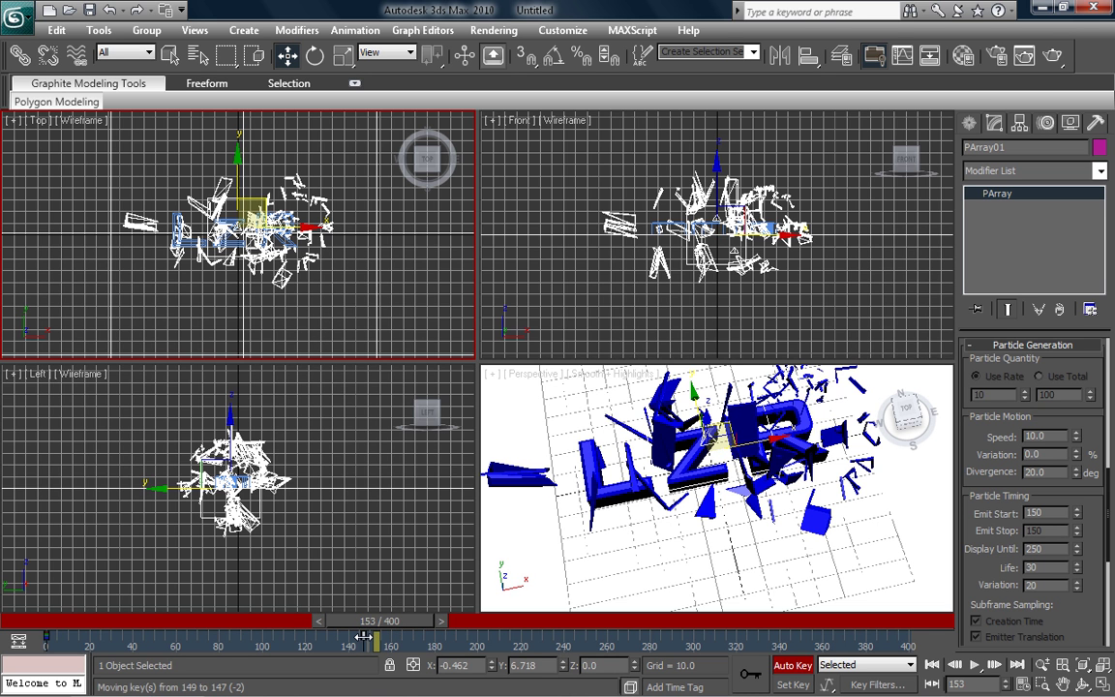
{"action": "left_click", "coordinate": [316, 620]}
{"action": "left_click", "coordinate": [316, 621]}
{"action": "left_click", "coordinate": [312, 621]}
{"action": "left_click", "coordinate": [313, 620]}
{"action": "left_click", "coordinate": [287, 238]}
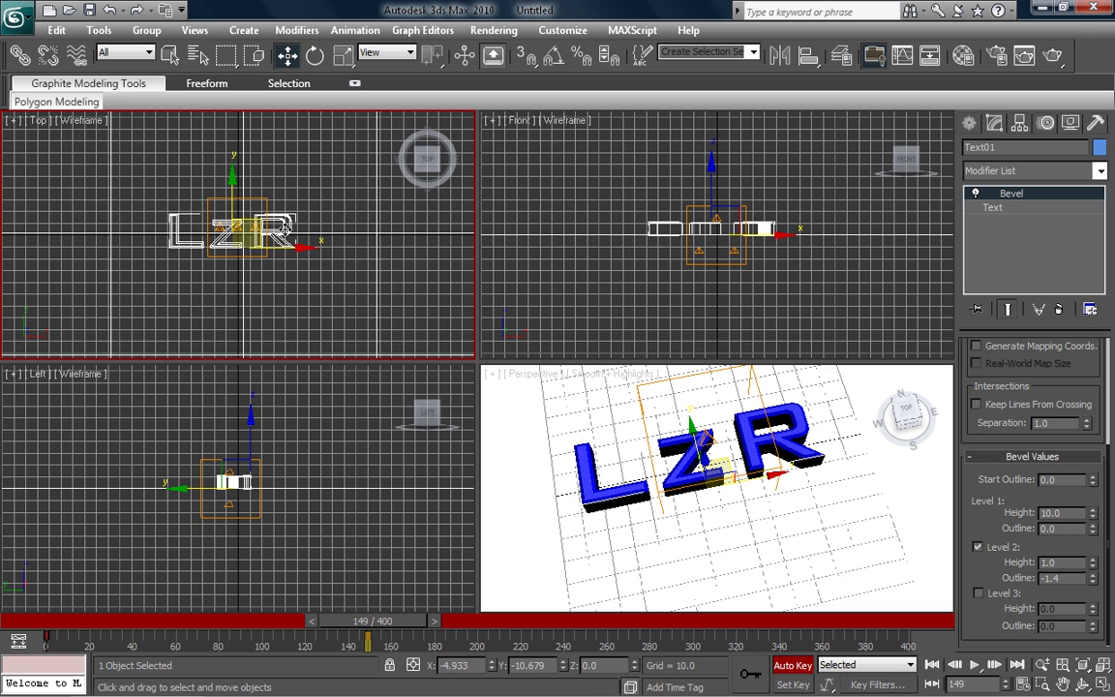
- Set the LZR text's visibility to 0 in Object Properties, then scrub the timeline to check it
{"action": "right_click", "coordinate": [315, 302]}
{"action": "left_click", "coordinate": [318, 334]}
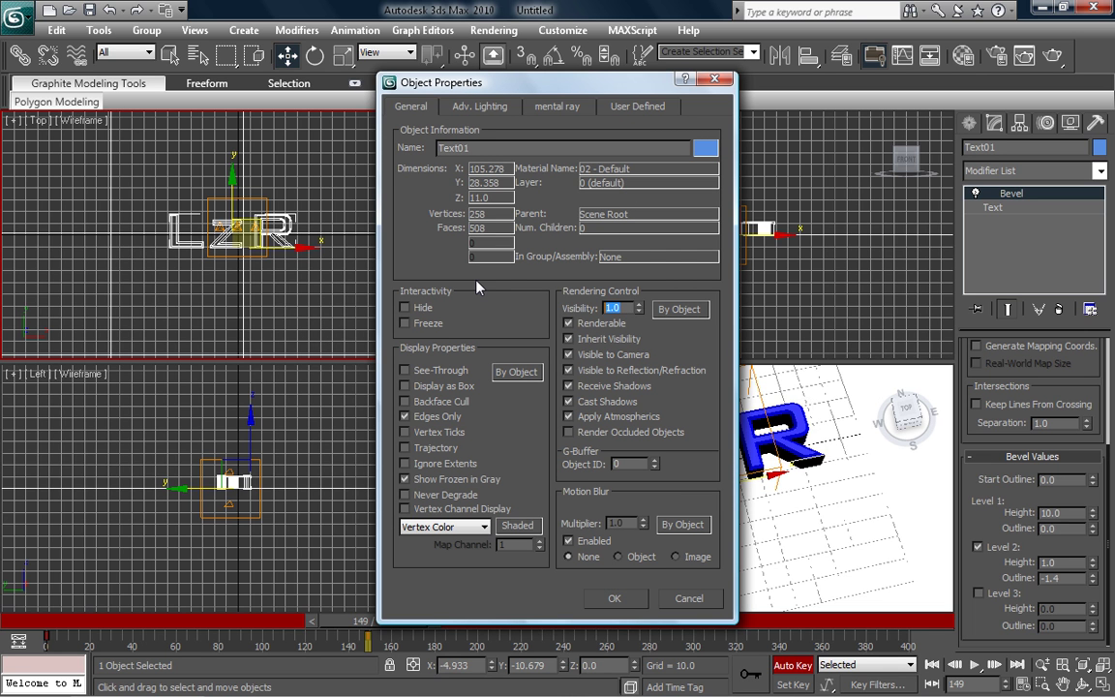
{"action": "type", "text": "0"}
{"action": "key", "text": "Return"}
{"action": "key", "text": "Return"}
{"action": "left_click_drag", "start_coordinate": [368, 620], "coordinate": [366, 647]}
{"action": "key", "text": "w"}
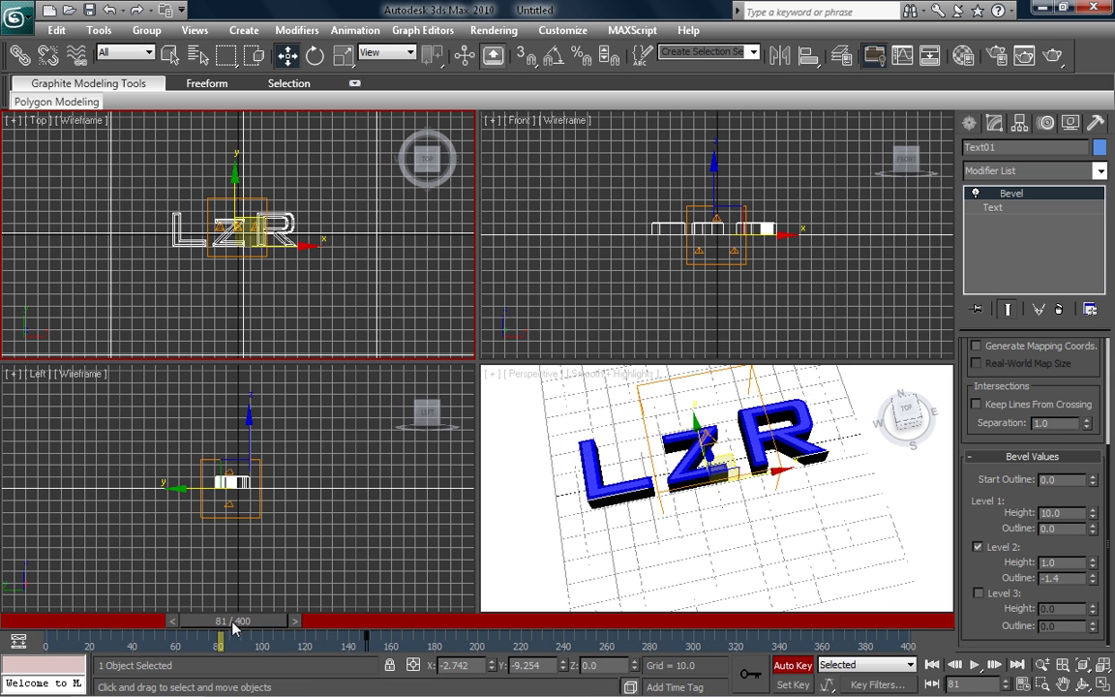
- Move the text's visibility key to frame 147 and test-render the Top view
{"action": "mouse_move", "coordinate": [230, 623]}
{"action": "left_mouse_down"}
{"action": "mouse_move", "coordinate": [101, 629]}
{"action": "mouse_move", "coordinate": [398, 624]}
{"action": "left_mouse_up"}
{"action": "key", "text": "w"}
{"action": "left_click", "coordinate": [1053, 55]}
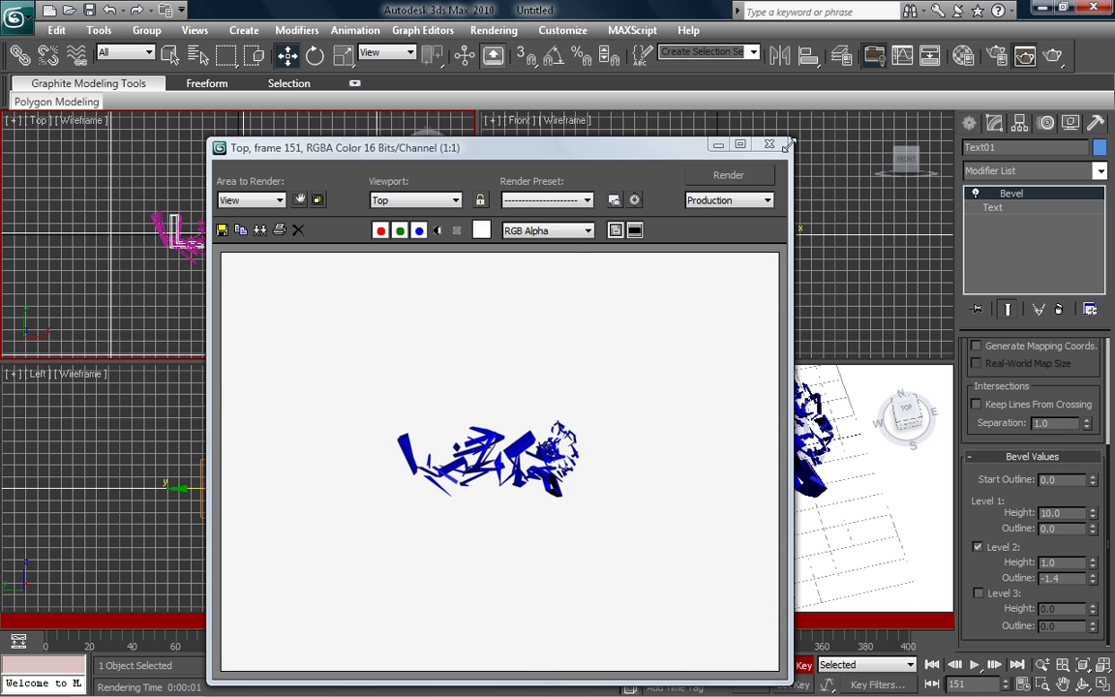
{"action": "left_click", "coordinate": [769, 145]}
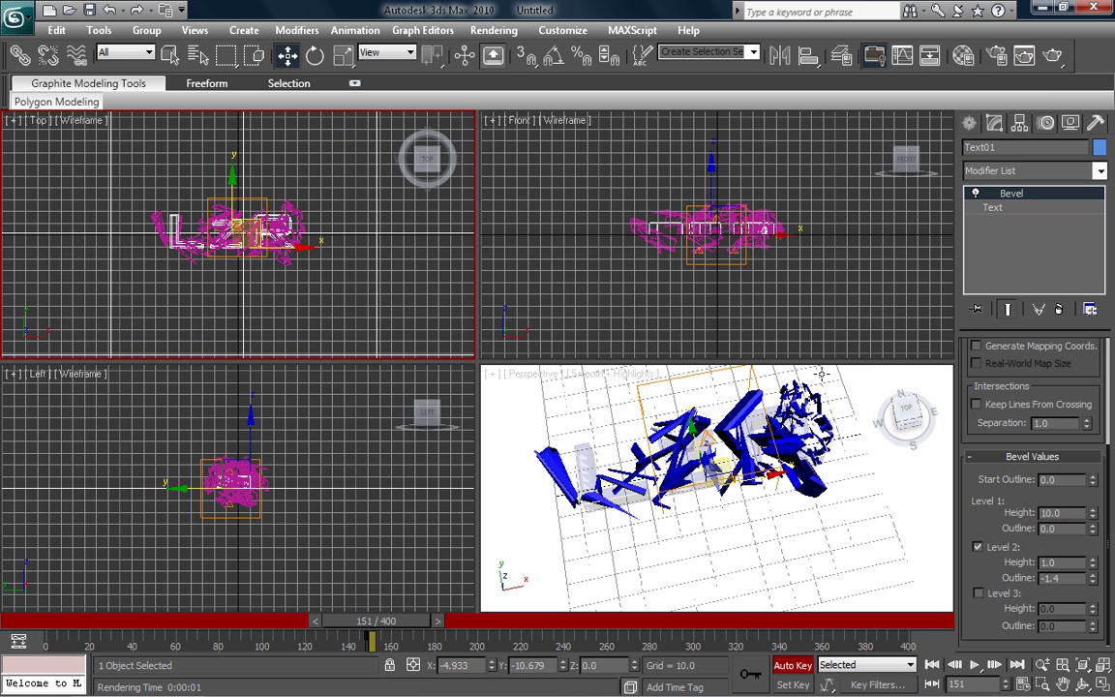
- Select the white ground plane and render a Perspective preview at frame 151
{"action": "left_click", "coordinate": [876, 513]}
{"action": "scroll", "coordinate": [875, 513], "scroll_direction": "up", "scroll_amount": 3}
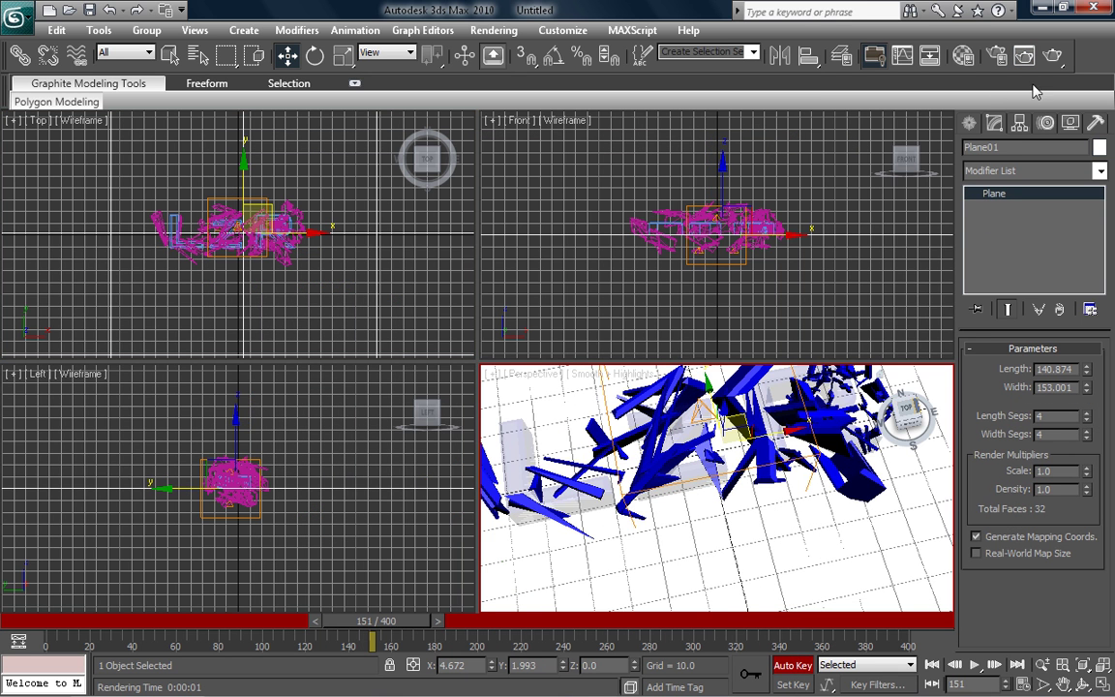
{"action": "left_click", "coordinate": [1053, 58]}
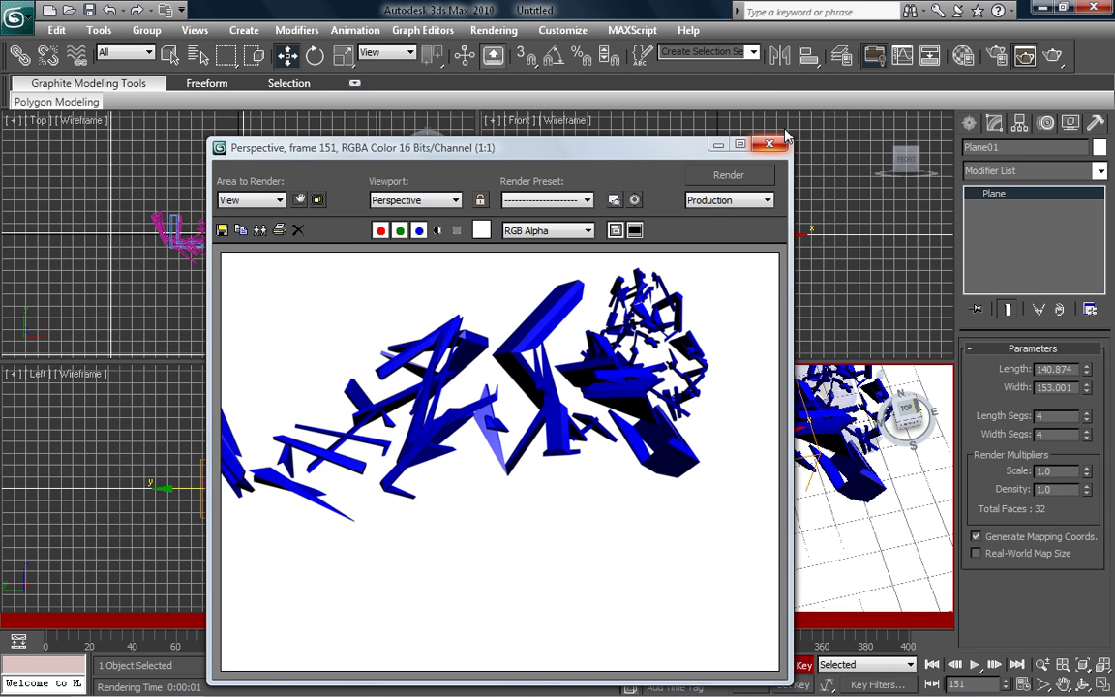
{"action": "left_click", "coordinate": [785, 128]}
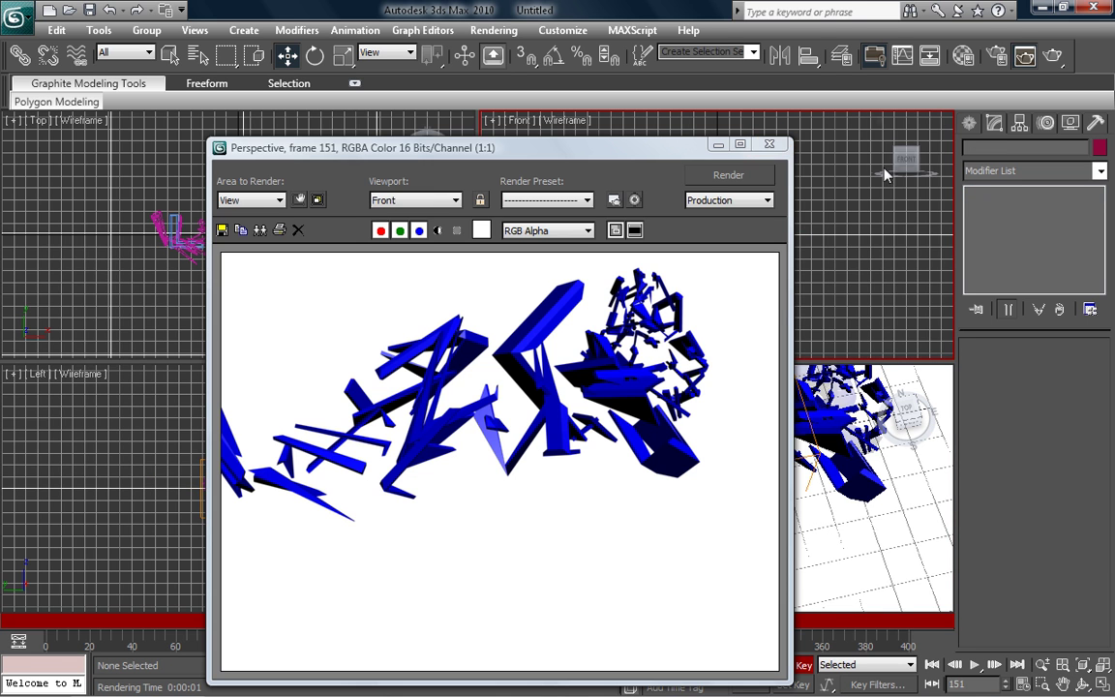
{"action": "left_click", "coordinate": [769, 144]}
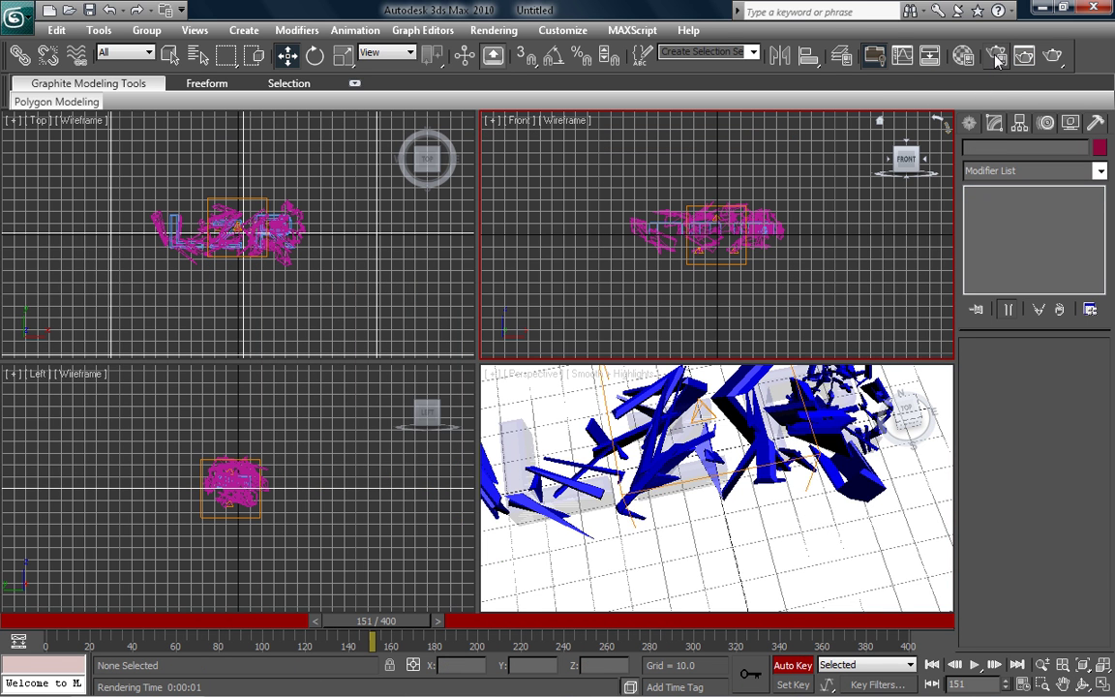
- In Render Setup, render the frame range 0 to 250 at the HDTV (video) output size
{"action": "left_click", "coordinate": [494, 30]}
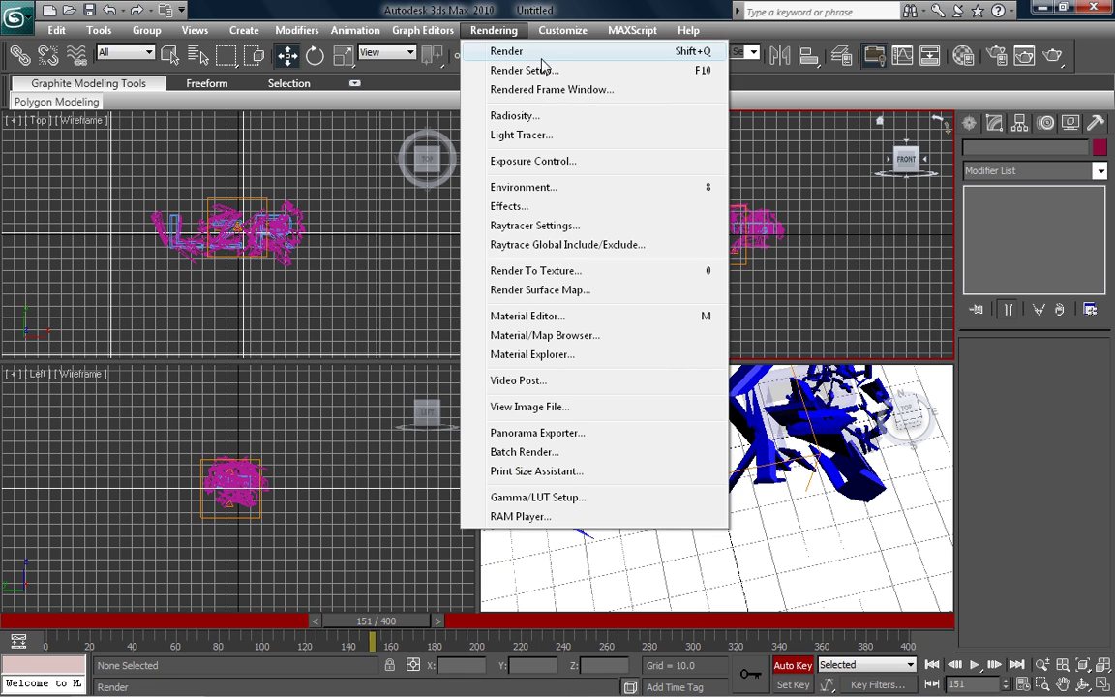
{"action": "left_click", "coordinate": [684, 72]}
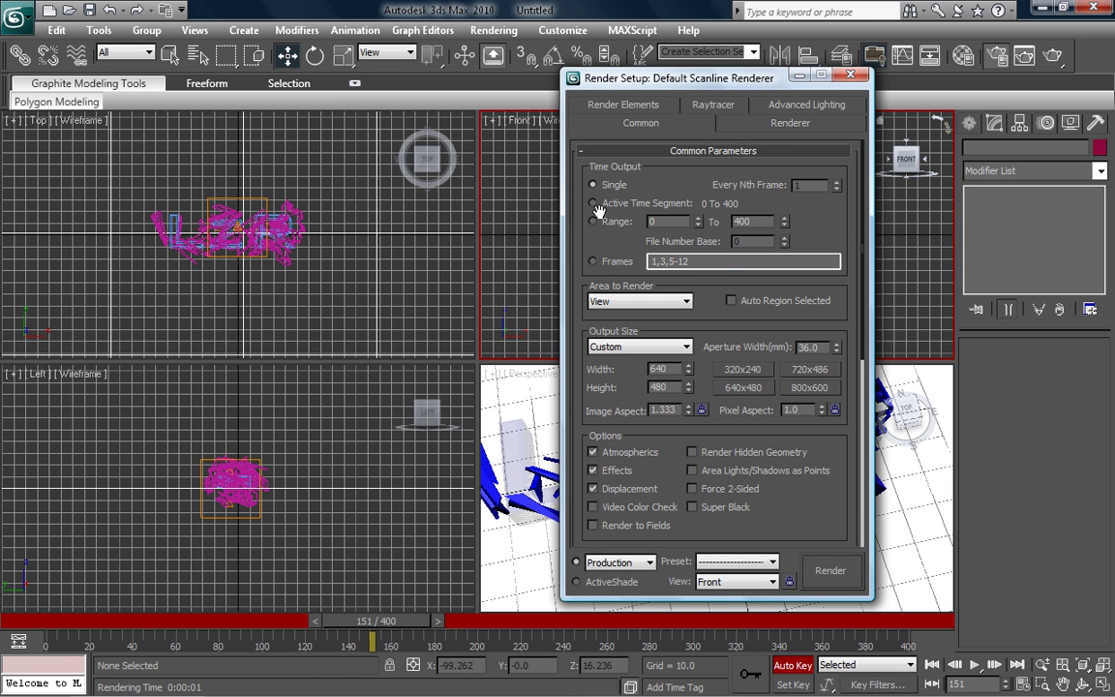
{"action": "left_click", "coordinate": [624, 222]}
{"action": "key", "text": "Tab"}
{"action": "type", "text": "2"}
{"action": "scroll", "coordinate": [678, 305], "scroll_direction": "down", "scroll_amount": 1}
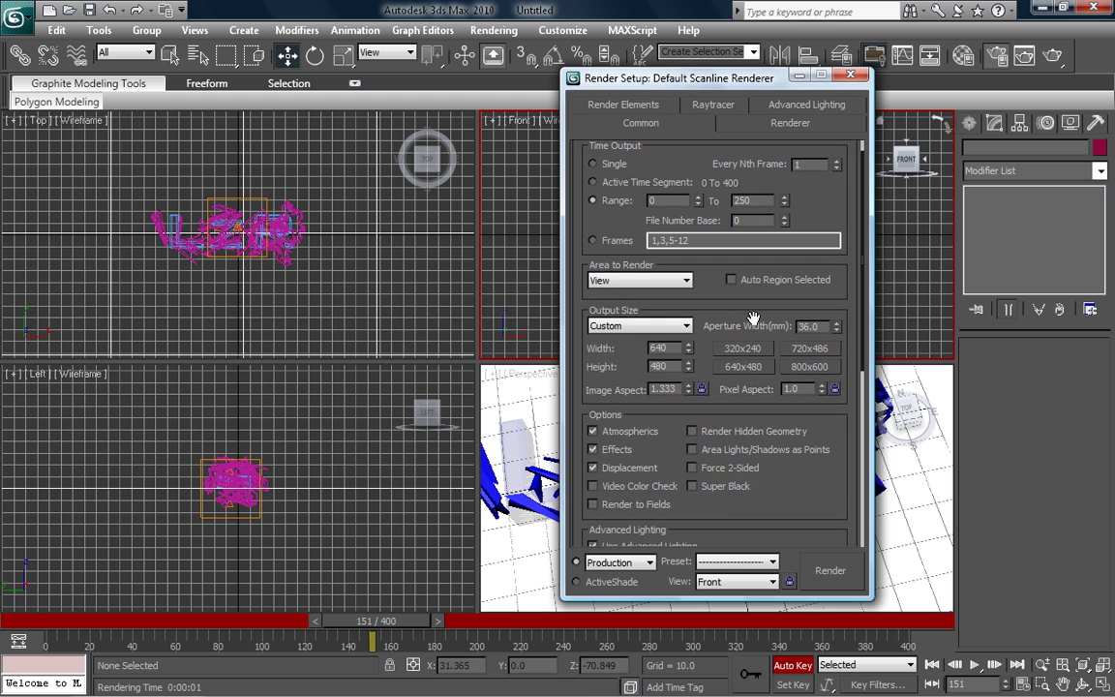
{"action": "left_click", "coordinate": [679, 328]}
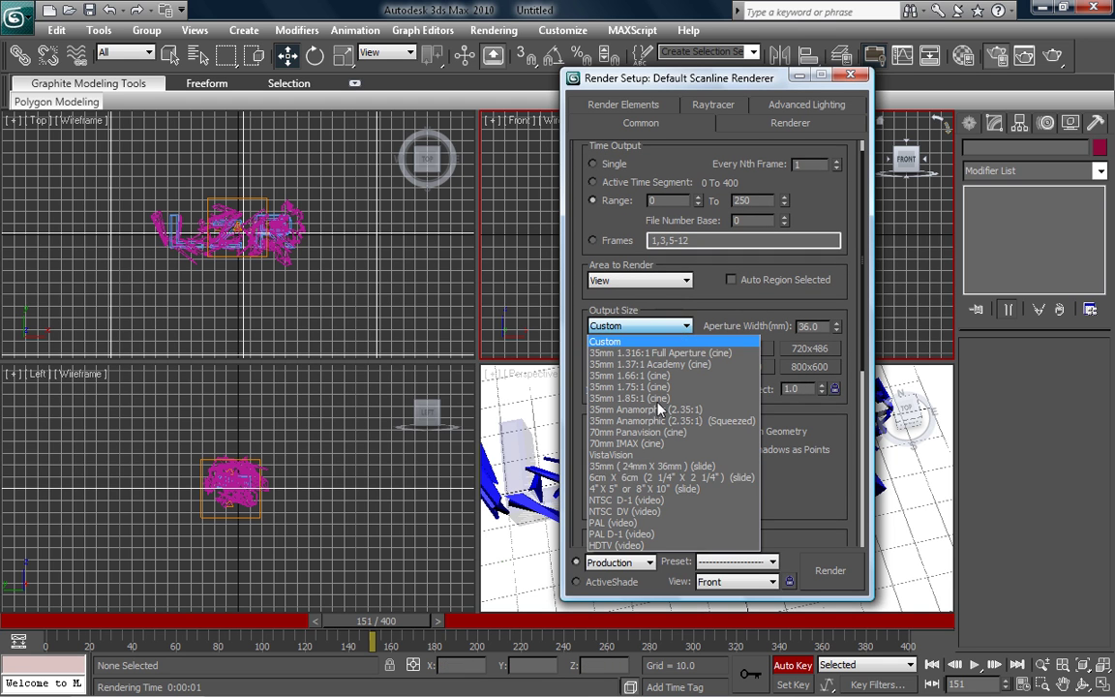
{"action": "left_click", "coordinate": [629, 547]}
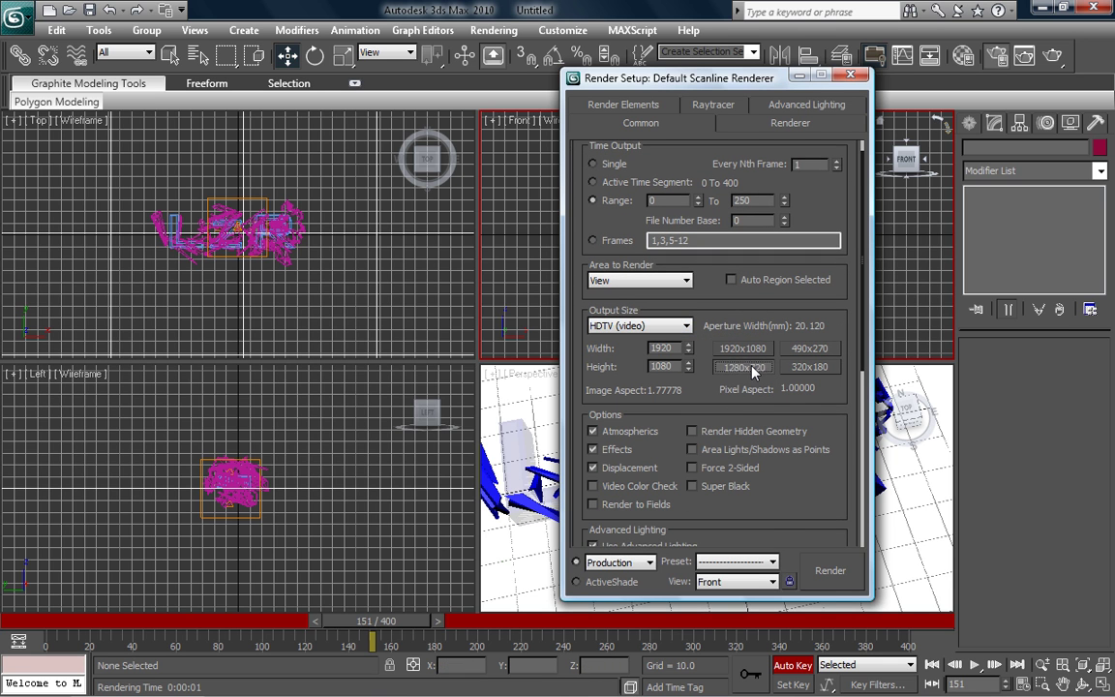
{"action": "left_click_drag", "start_coordinate": [826, 513], "coordinate": [826, 228]}
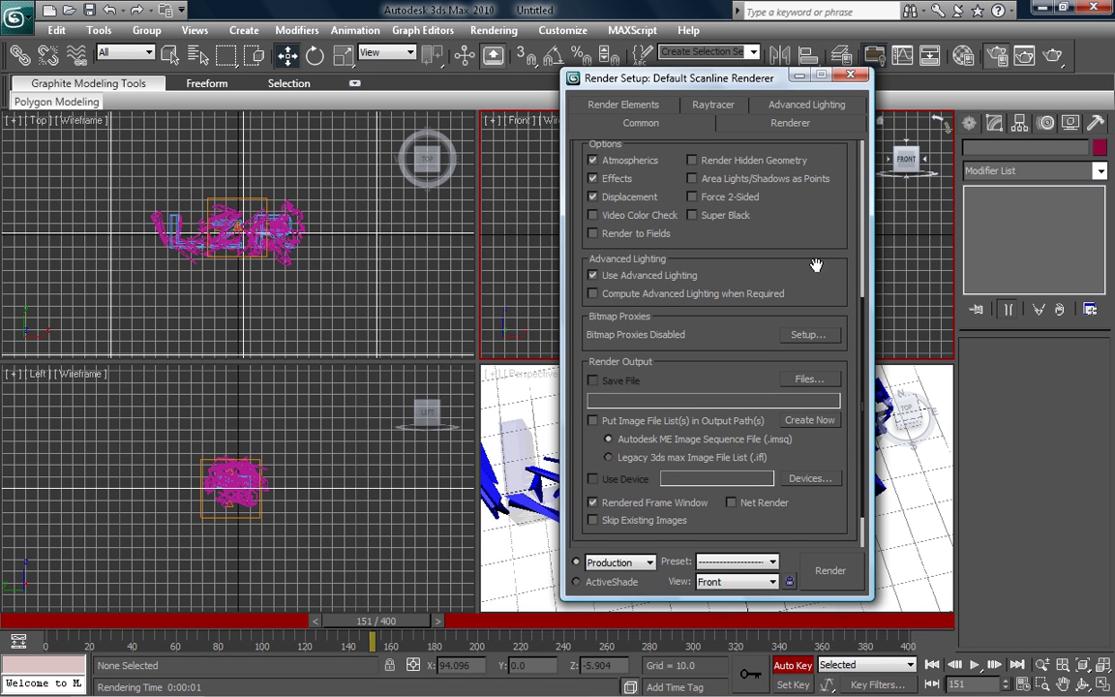
- Save the render output to the Desktop as an AVI file named TUT
{"action": "left_click", "coordinate": [811, 382]}
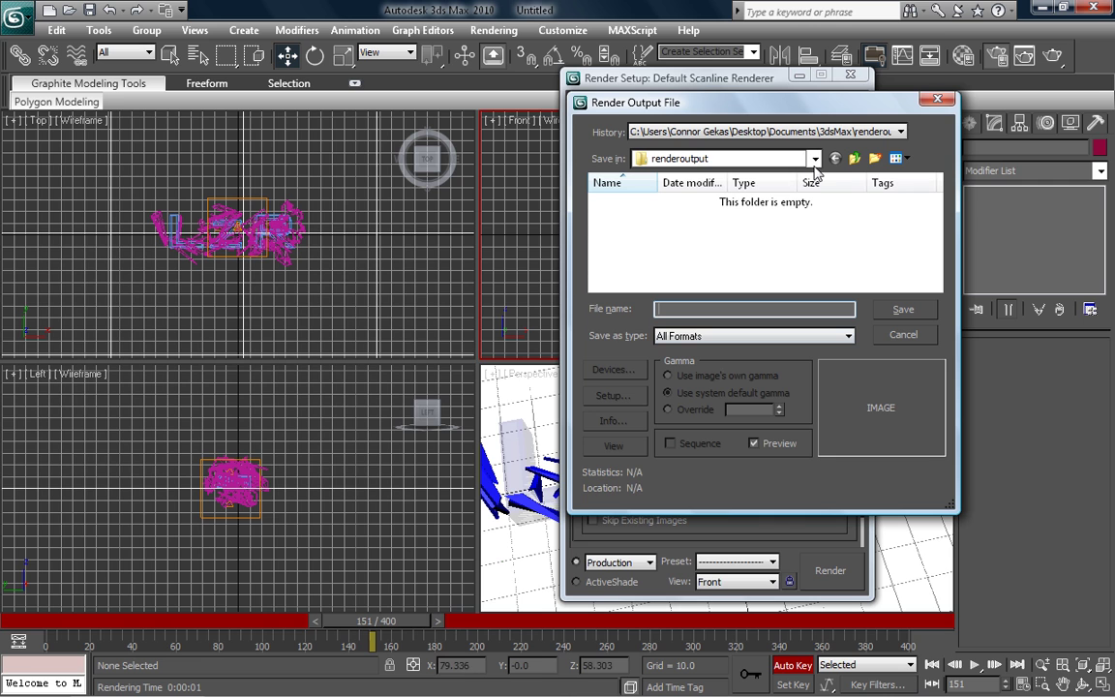
{"action": "left_click", "coordinate": [815, 160]}
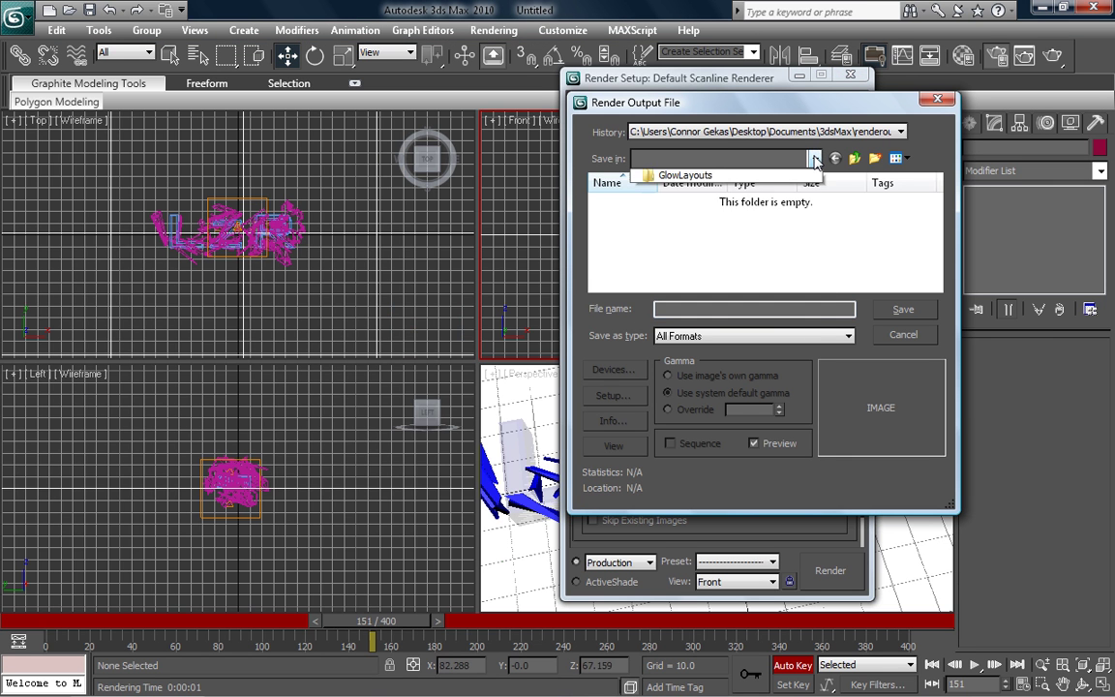
{"action": "left_click", "coordinate": [668, 177]}
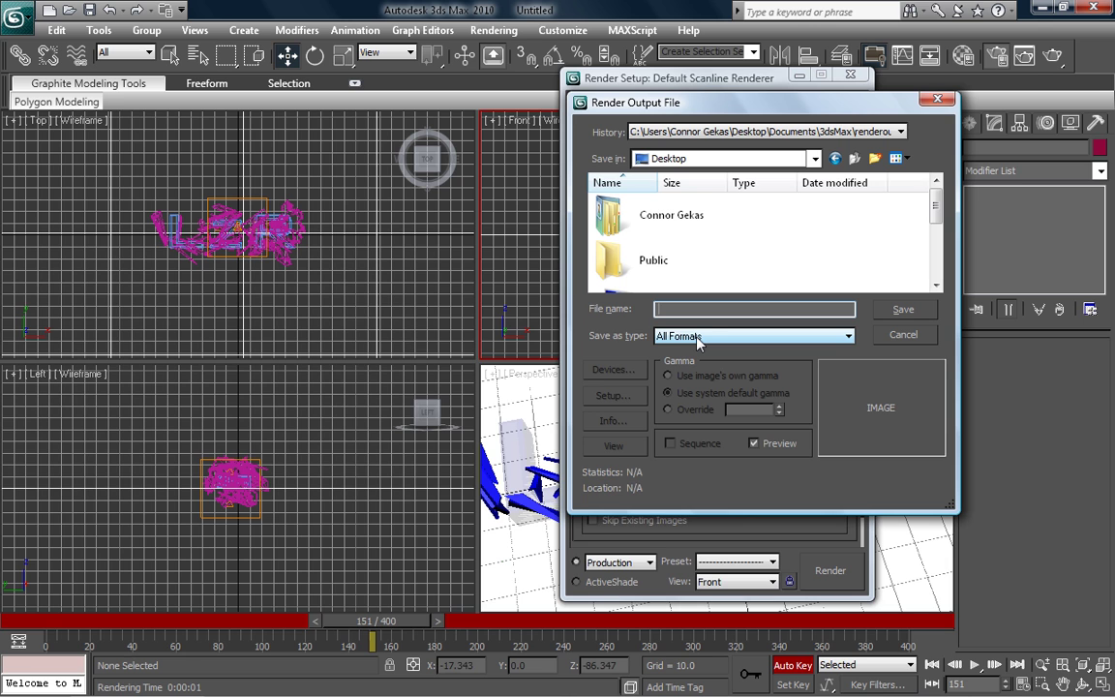
{"action": "type", "text": "TUT"}
{"action": "type", "text": "ORIOL"}
{"action": "key", "text": "BackSpace"}
{"action": "key", "text": "BackSpace"}
{"action": "key", "text": "BackSpace"}
{"action": "type", "text": "T"}
{"action": "left_click", "coordinate": [811, 338]}
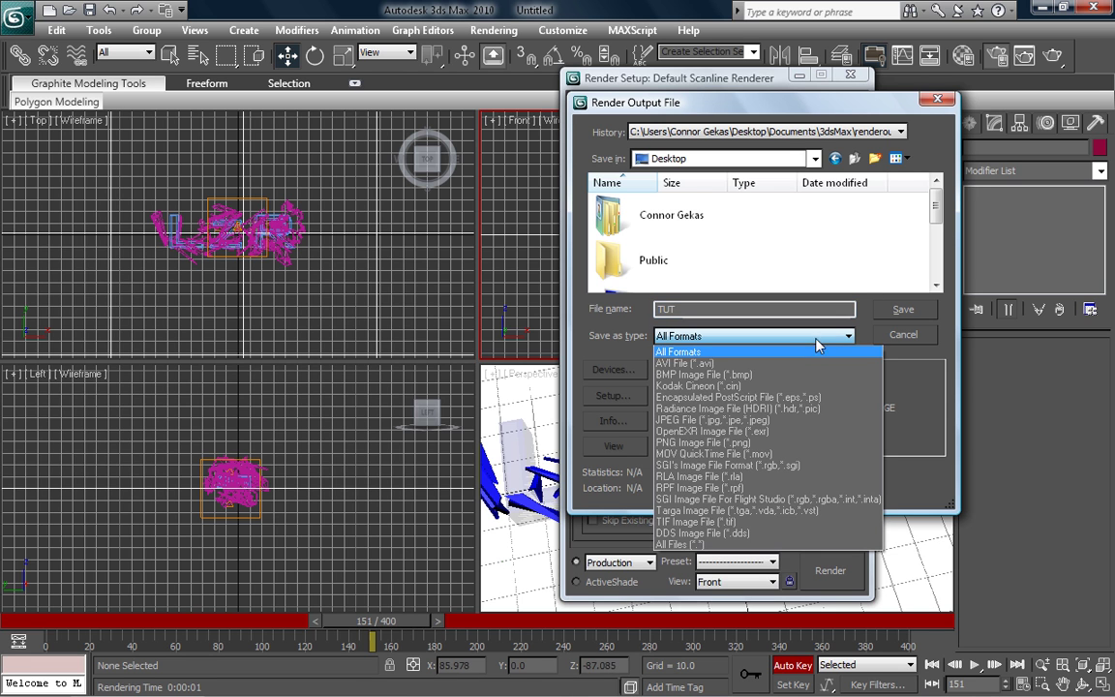
{"action": "left_click", "coordinate": [801, 370]}
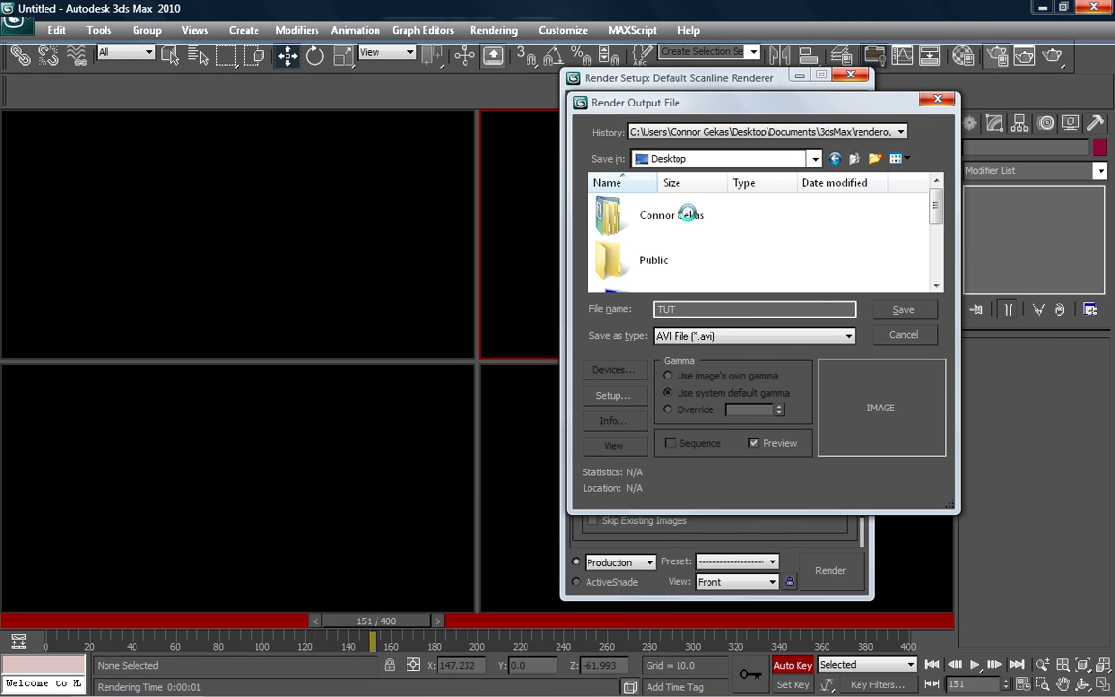
- Re-enter TUT as the output file name
{"action": "type", "text": "TUT"}
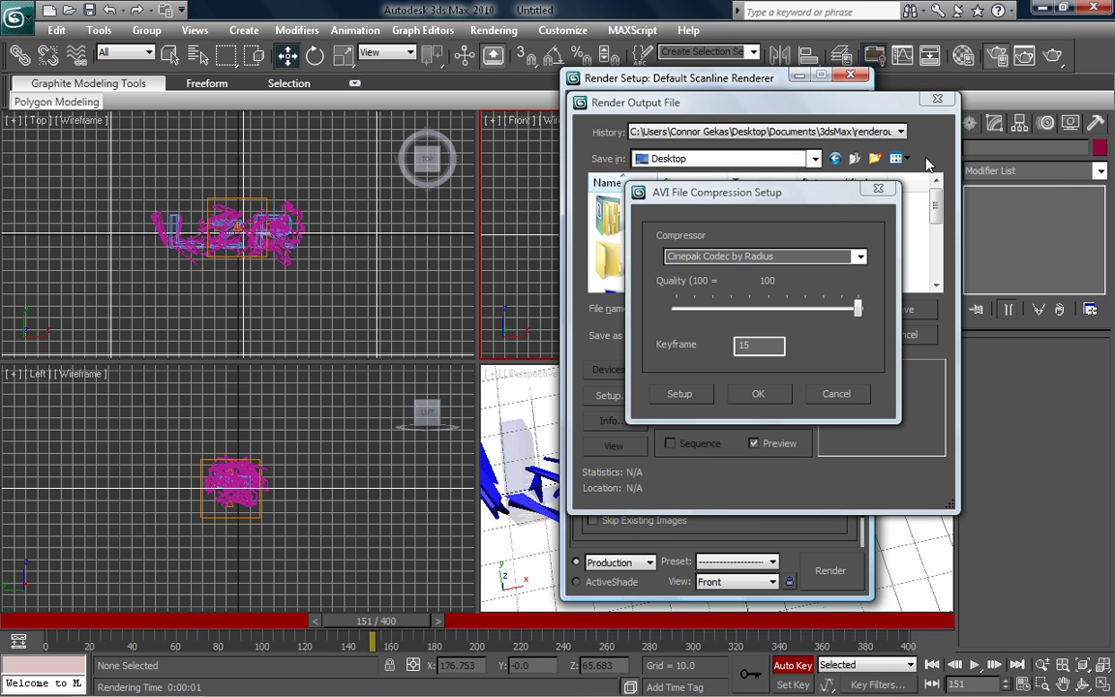
- Keep the Cinepak Codec by Radius at quality 100 and confirm the AVI compression settings
{"action": "left_click", "coordinate": [858, 257]}
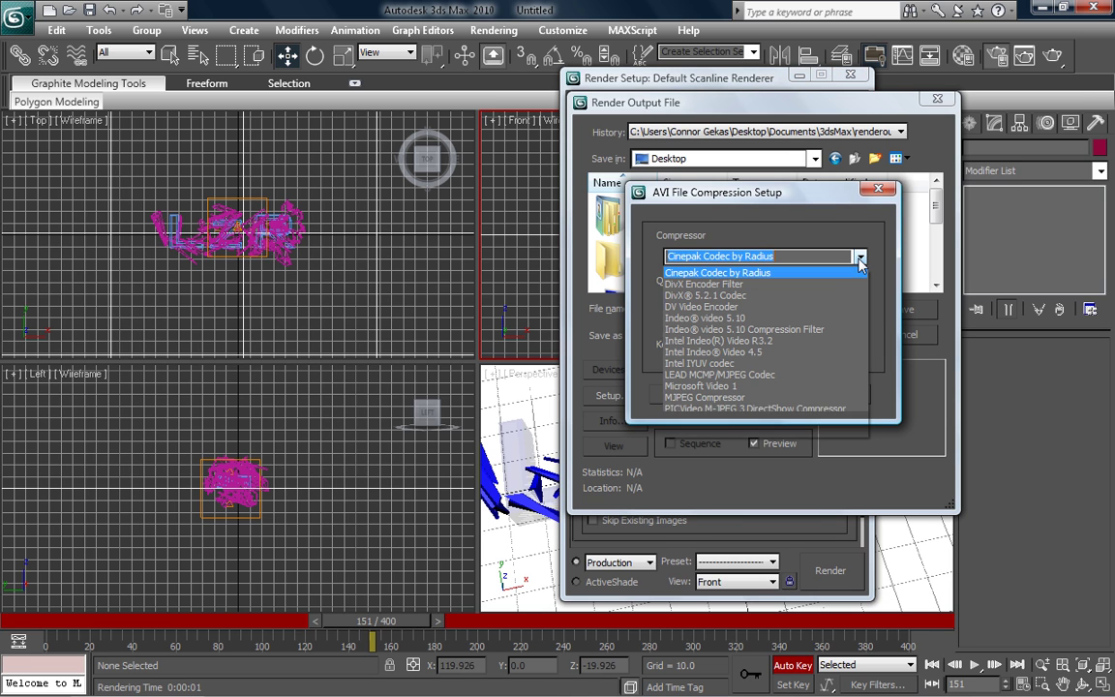
{"action": "left_click", "coordinate": [738, 277]}
{"action": "mouse_move", "coordinate": [856, 309]}
{"action": "left_mouse_down"}
{"action": "mouse_move", "coordinate": [809, 311]}
{"action": "mouse_move", "coordinate": [814, 325]}
{"action": "mouse_move", "coordinate": [859, 310]}
{"action": "left_mouse_up"}
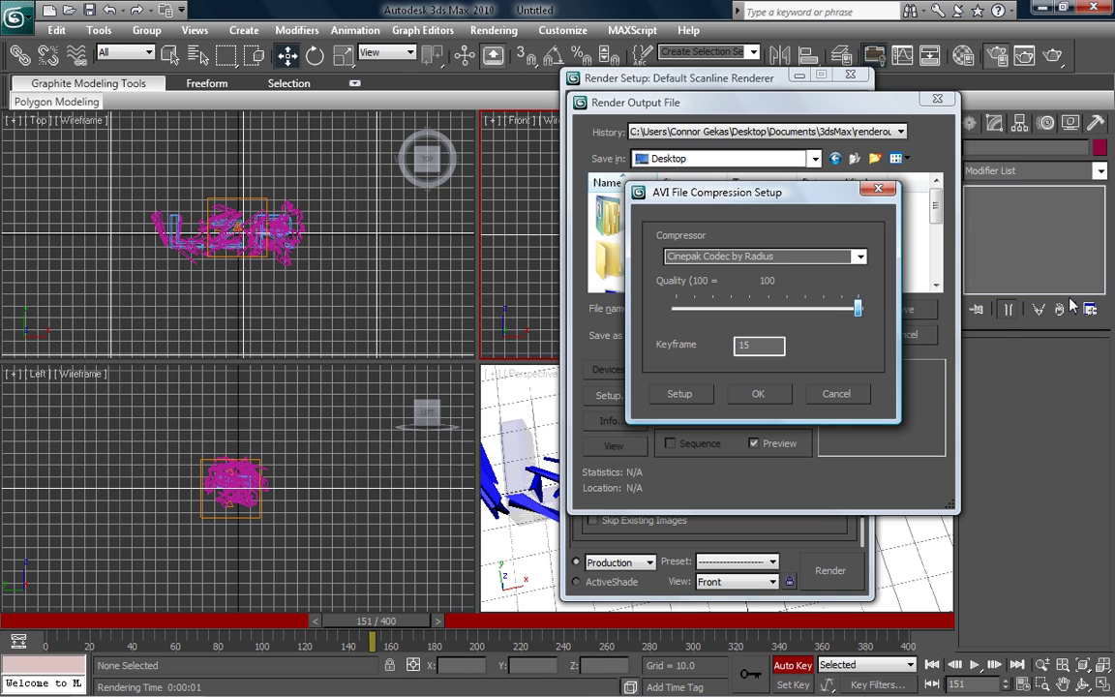
{"action": "left_click", "coordinate": [760, 398]}
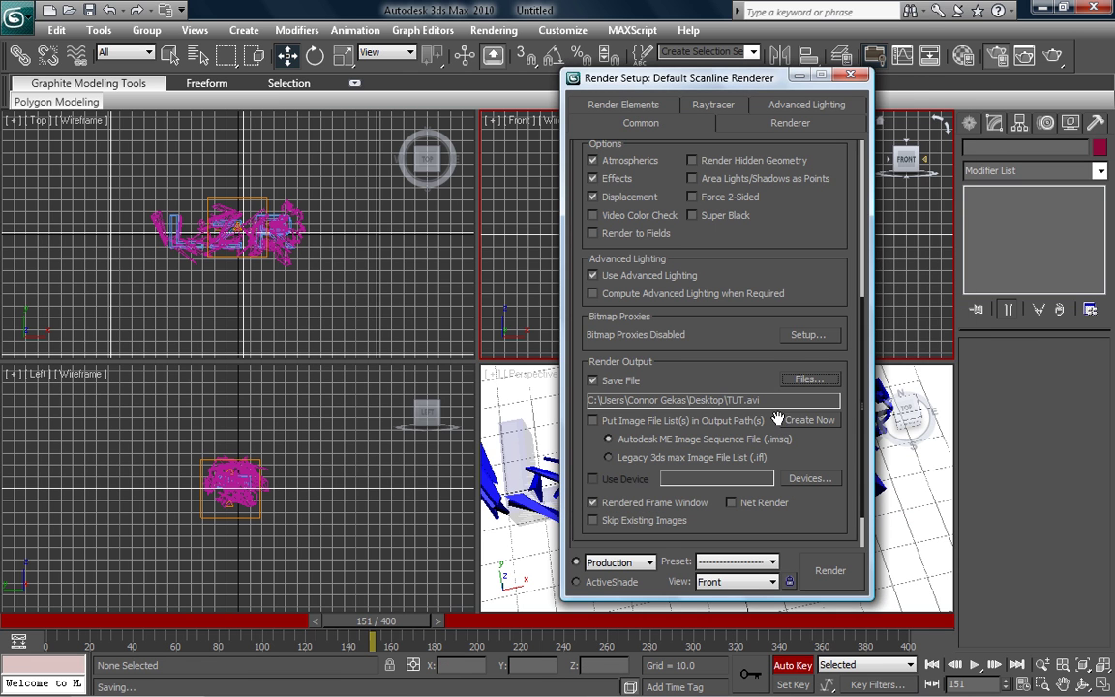
- Start rendering to TUT.avi from Render Setup, cancel it, and close Render Setup
{"action": "left_click", "coordinate": [834, 578]}
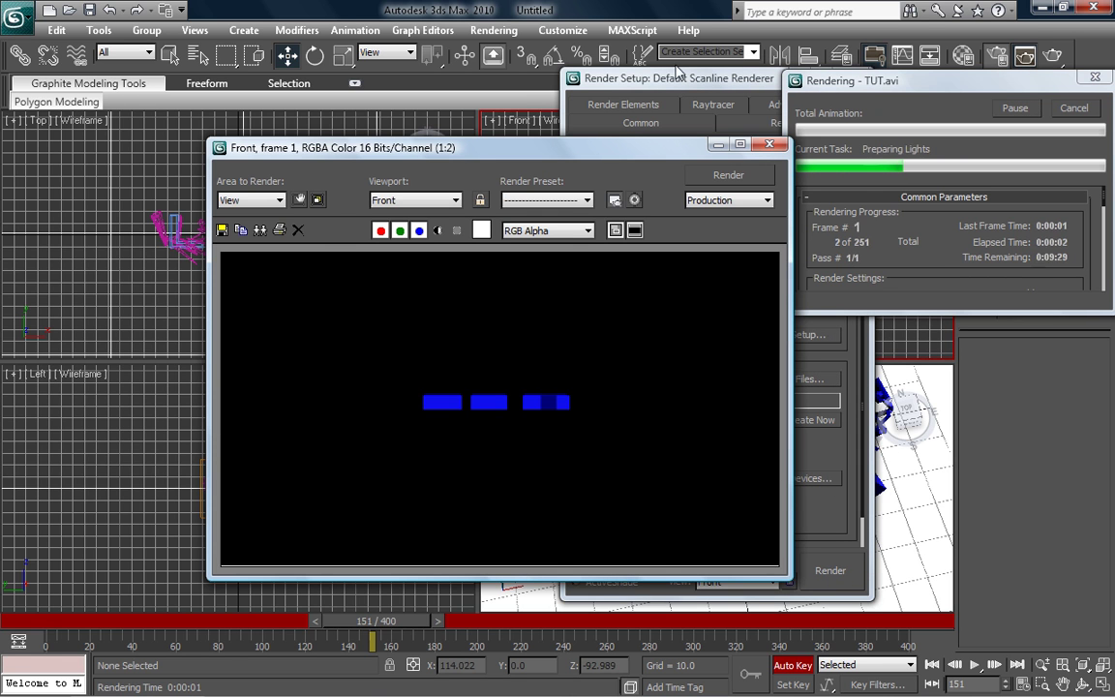
{"action": "left_click", "coordinate": [717, 144]}
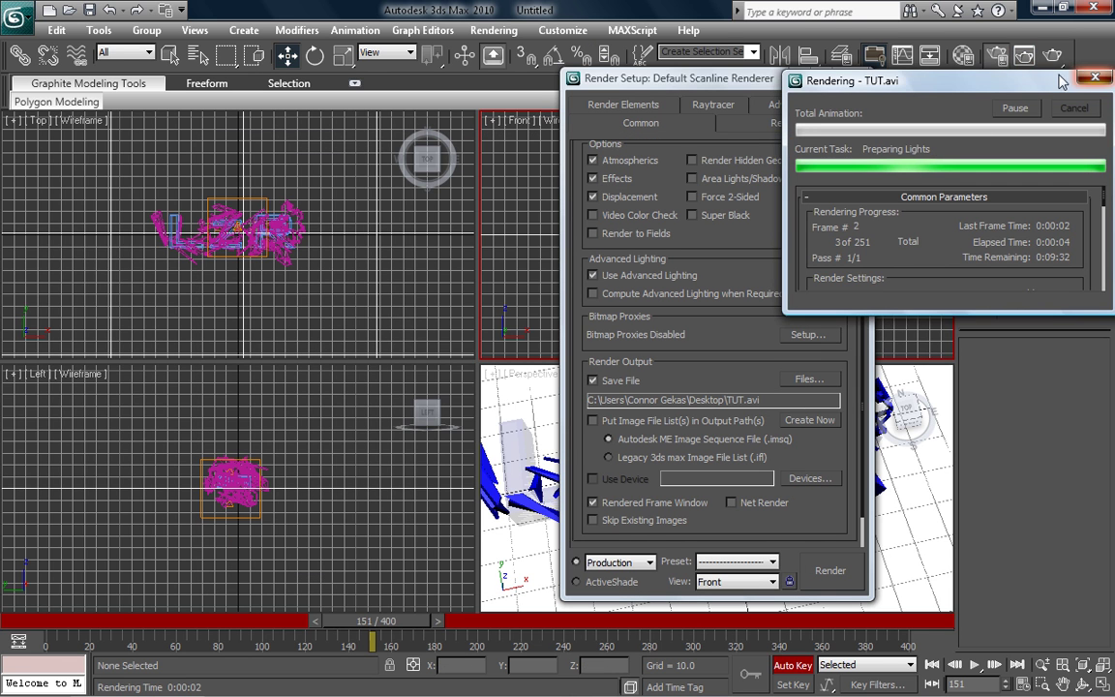
{"action": "key", "text": "Escape"}
{"action": "left_click", "coordinate": [852, 76]}
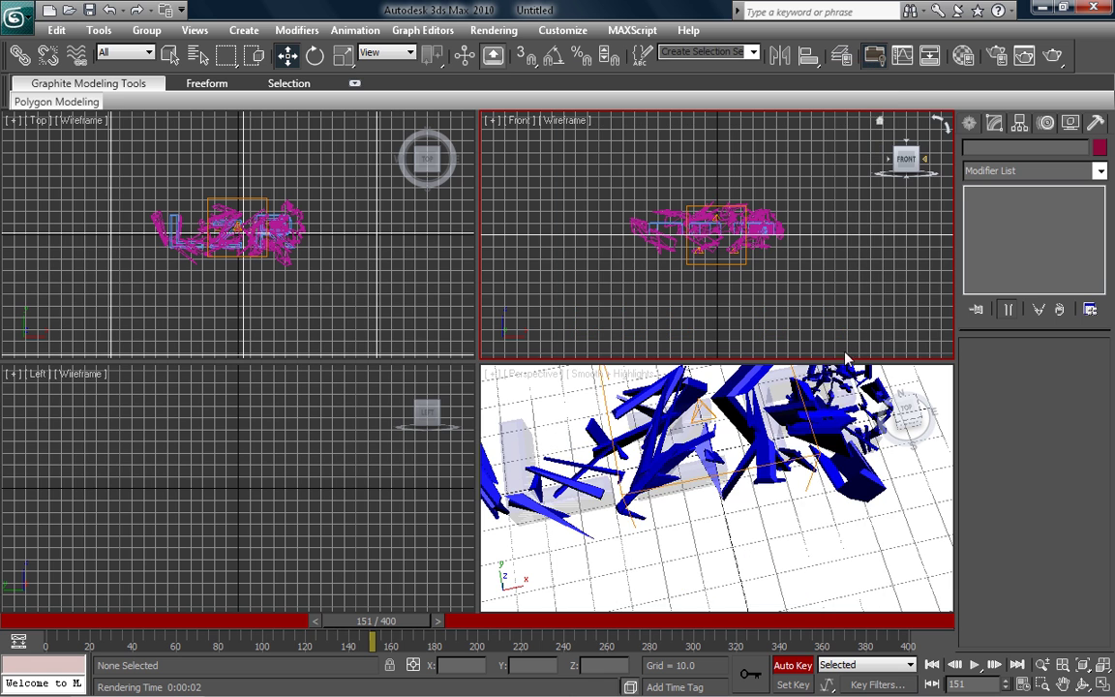
- Re-render with the ground plane selected, overwrite TUT.avi, stop after a few frames, and minimise 3ds Max
{"action": "left_click", "coordinate": [819, 511]}
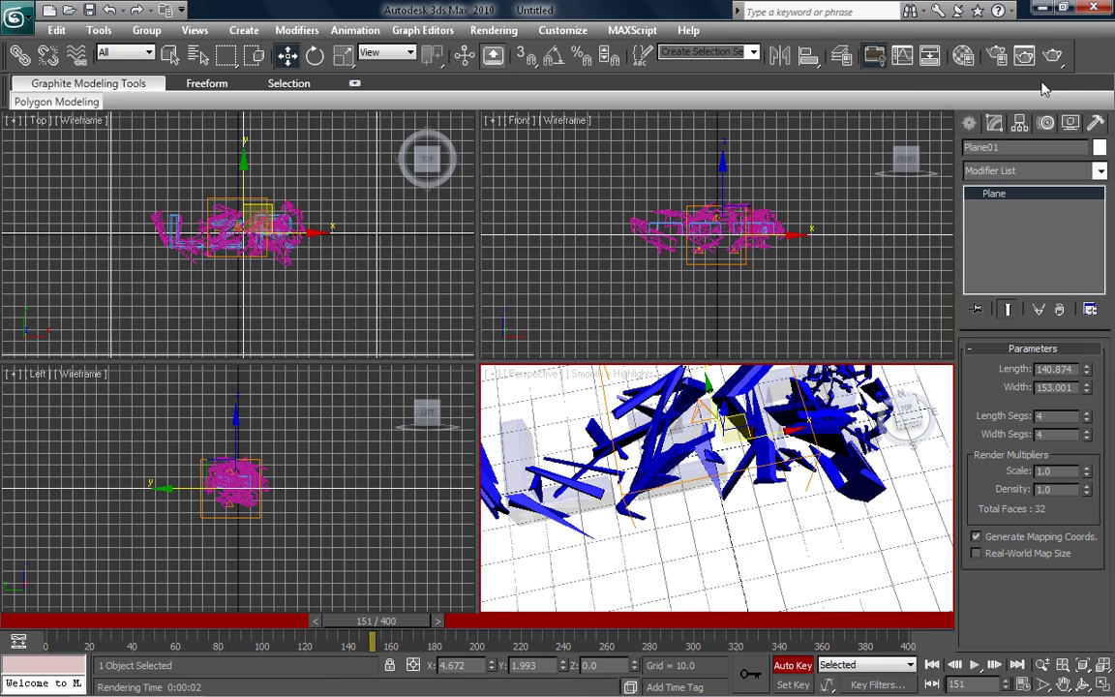
{"action": "left_click", "coordinate": [1052, 55]}
{"action": "left_click", "coordinate": [504, 377]}
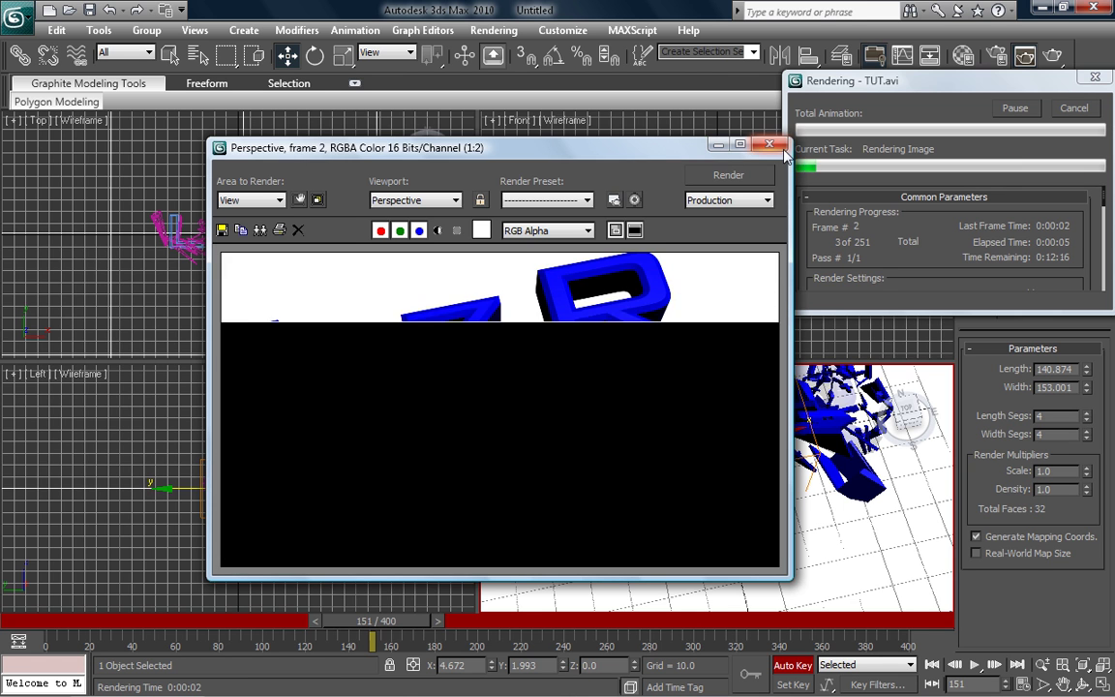
{"action": "left_click", "coordinate": [770, 145]}
{"action": "key", "text": "Escape"}
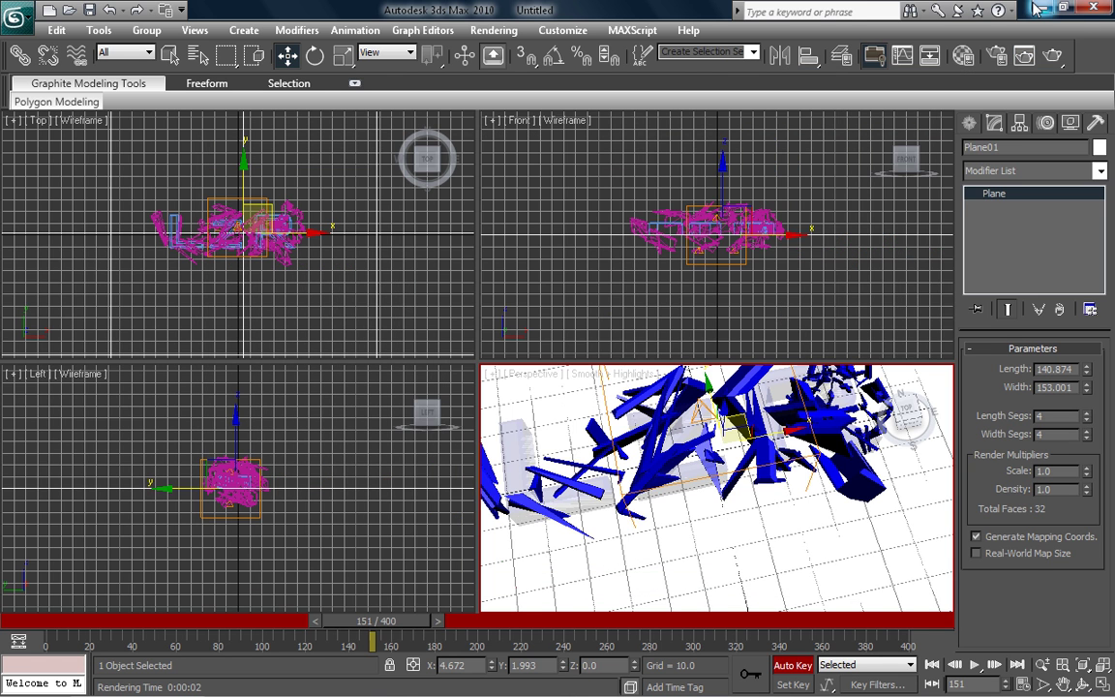
{"action": "left_click", "coordinate": [1038, 6]}
- Stop the screen recording from the Camtasia Recorder tray icon menu
{"action": "left_click_drag", "start_coordinate": [244, 155], "coordinate": [1004, 474]}
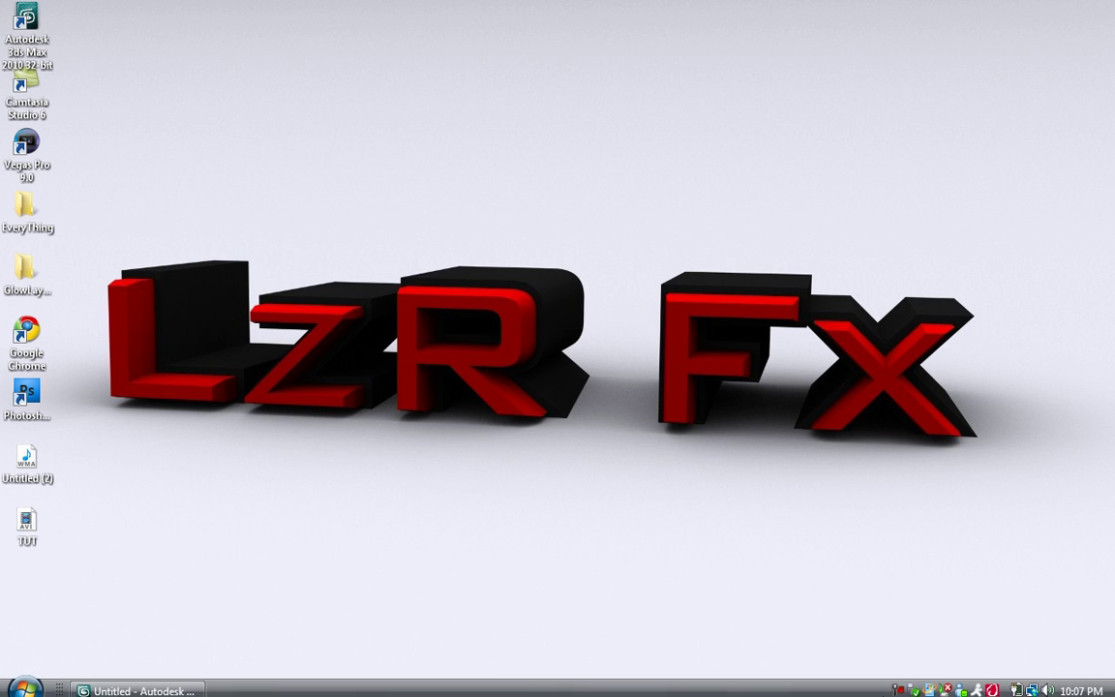
{"action": "right_click", "coordinate": [898, 685]}
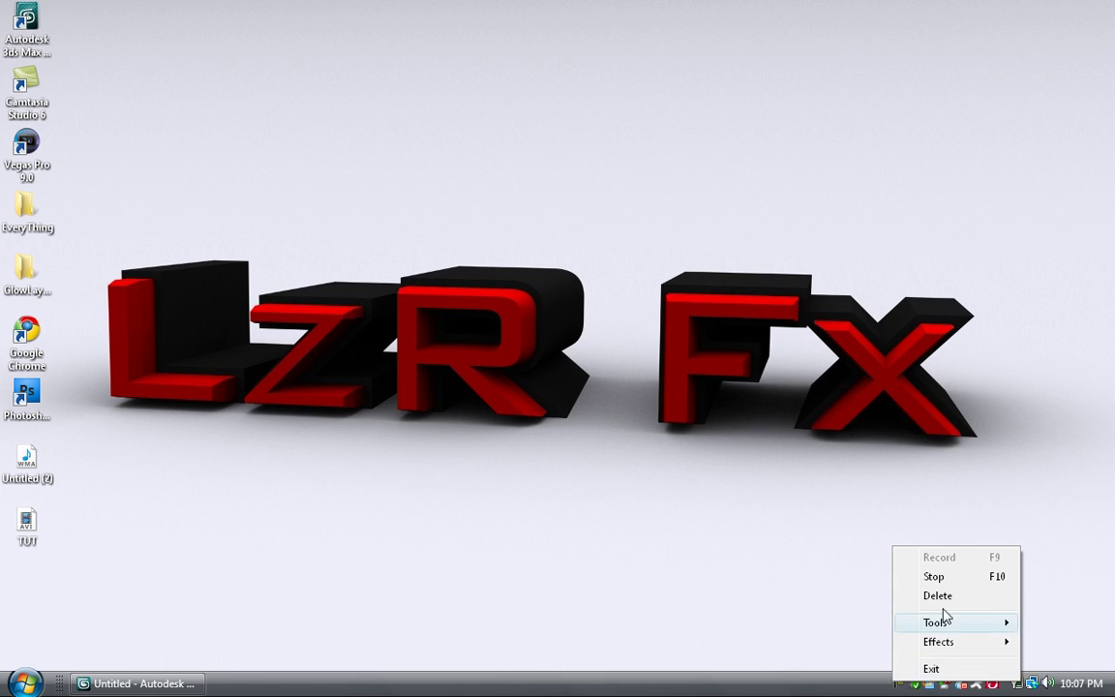